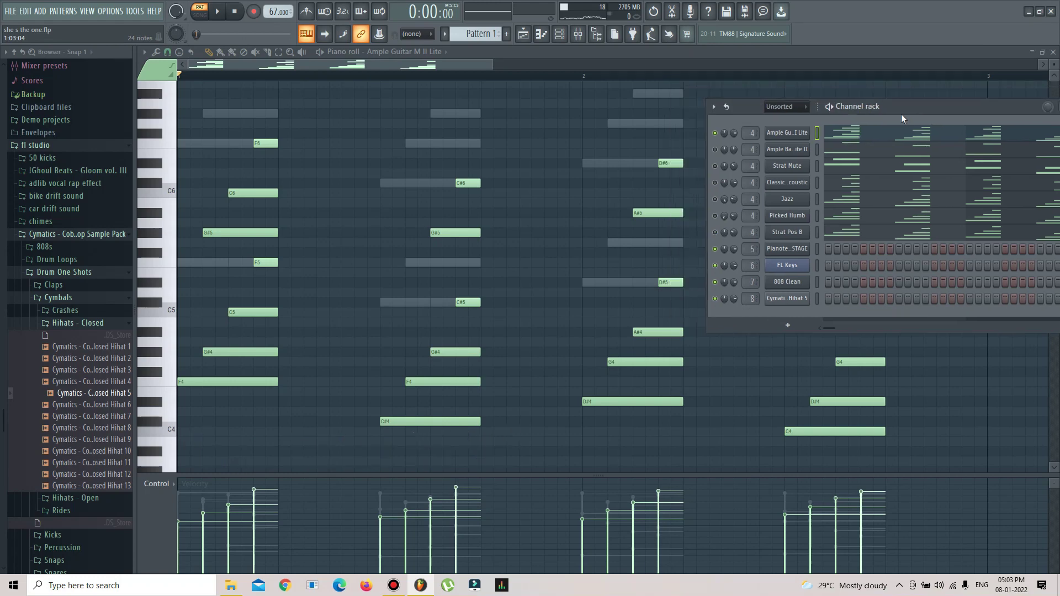
{"action": "left_click", "coordinate": [807, 137]}
{"action": "left_click_drag", "start_coordinate": [760, 188], "coordinate": [894, 340]}
{"action": "left_click_drag", "start_coordinate": [876, 385], "coordinate": [752, 240]}
{"action": "left_click", "coordinate": [906, 239]}
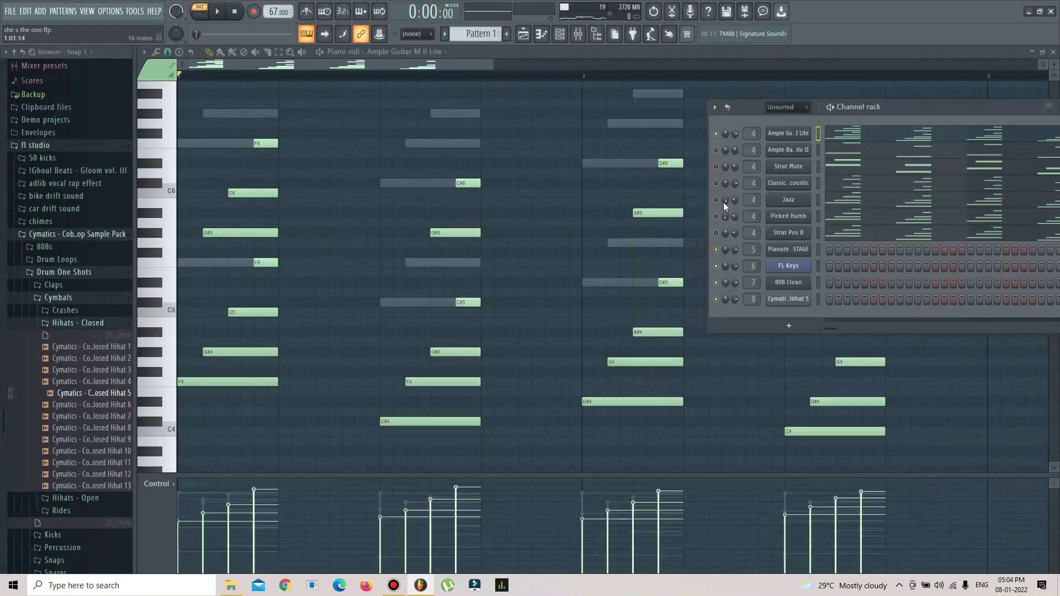
- Play back the Ample Guitar M II Lite notes of Pattern 1 with the channel rack moved off the piano roll notes
{"action": "left_click", "coordinate": [221, 16]}
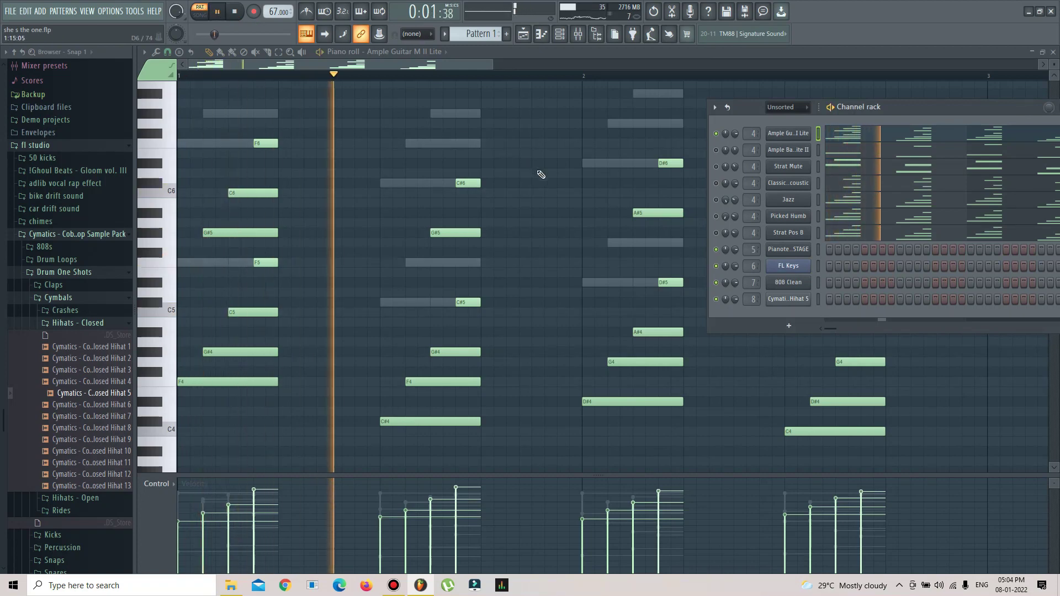
{"action": "scroll", "coordinate": [539, 171], "scroll_direction": "down", "scroll_amount": 1}
{"action": "left_click_drag", "start_coordinate": [941, 104], "coordinate": [778, 452]}
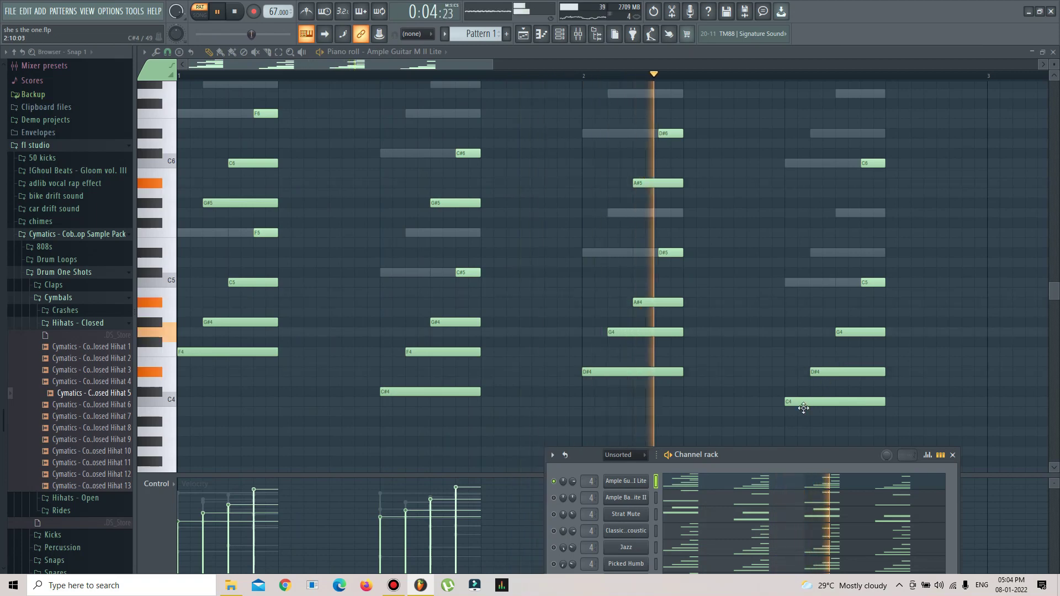
- Open the Ample Bass P Lite II notes in the piano roll and play them back with the channel rack clear of the notes
{"action": "left_click_drag", "start_coordinate": [791, 454], "coordinate": [839, 122]}
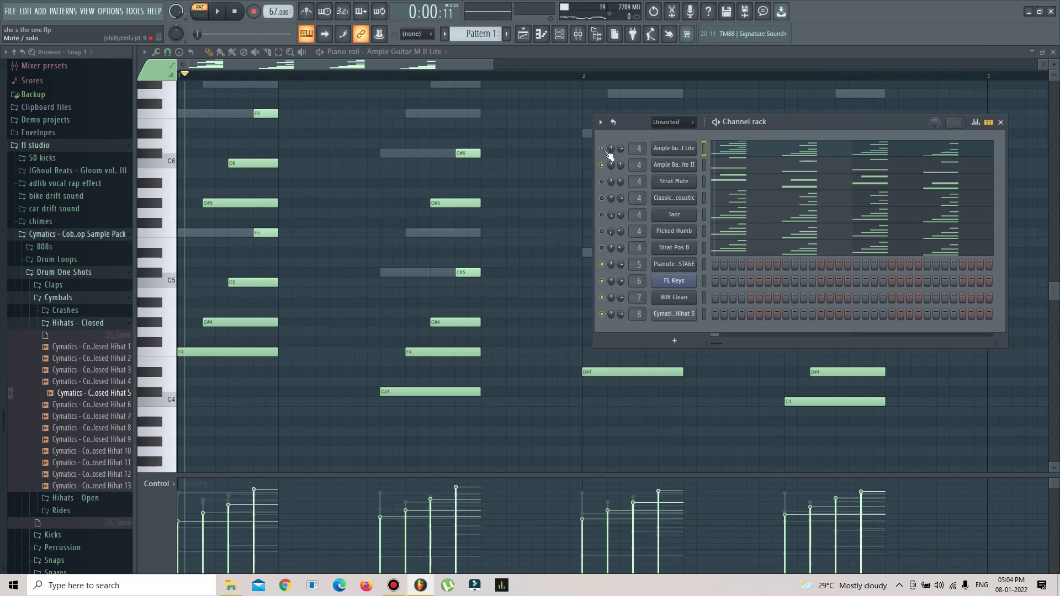
{"action": "right_click", "coordinate": [686, 167]}
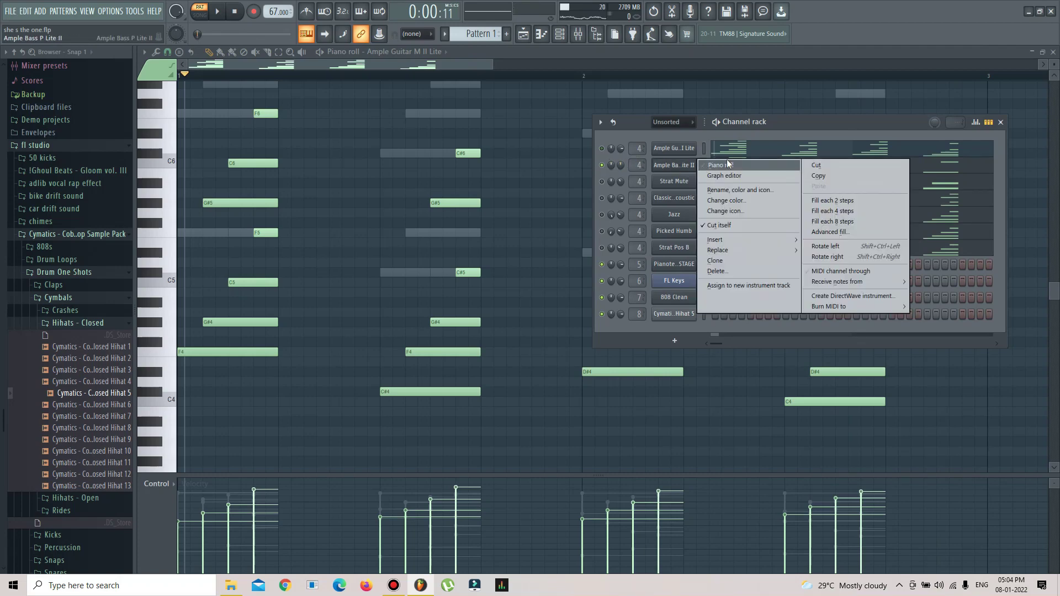
{"action": "left_click", "coordinate": [727, 161]}
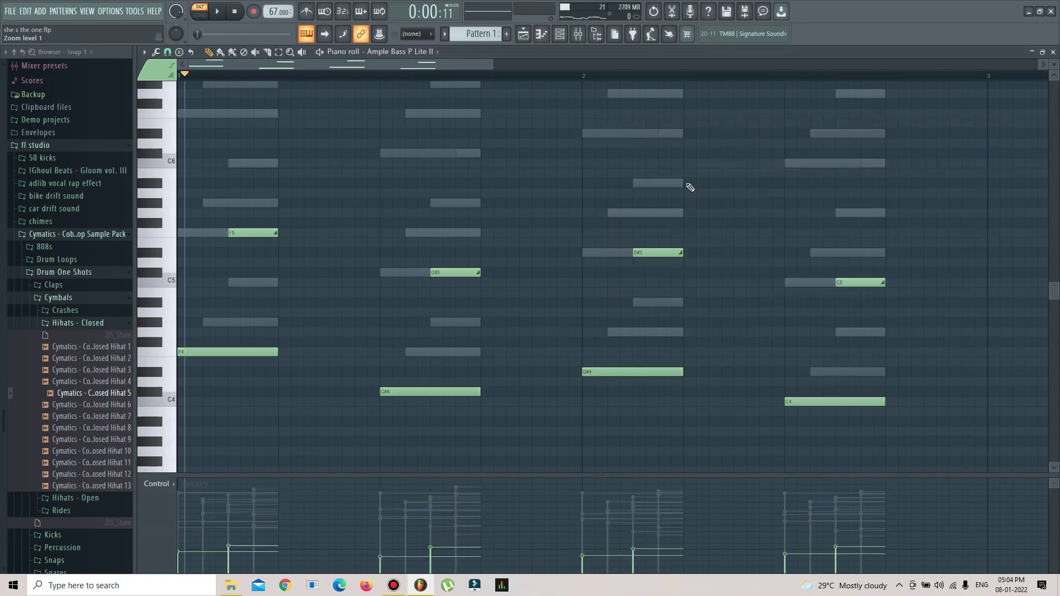
{"action": "left_click", "coordinate": [226, 14]}
{"action": "key", "text": "F6"}
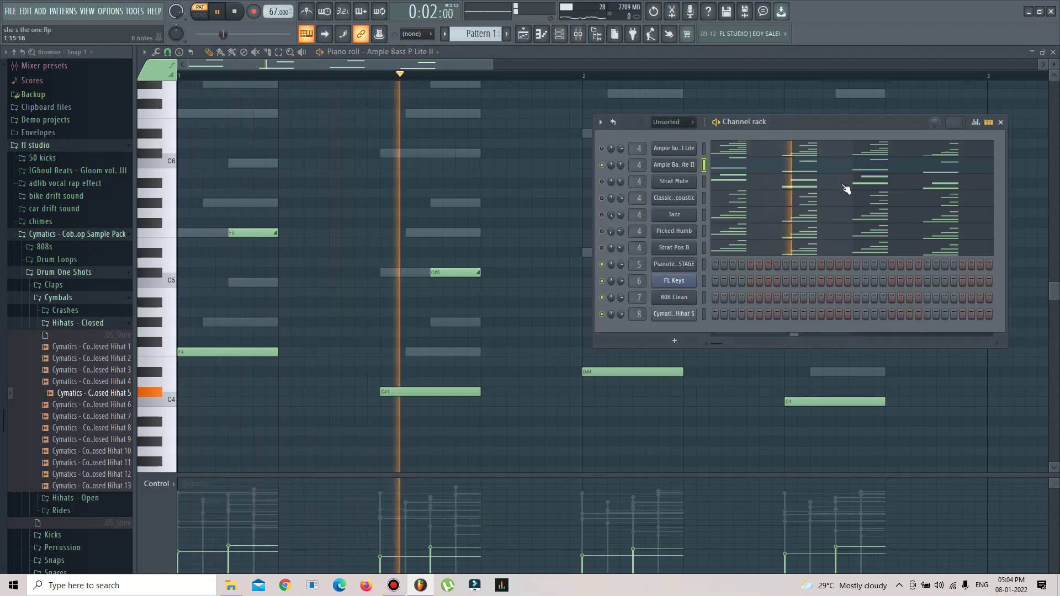
{"action": "left_click_drag", "start_coordinate": [791, 119], "coordinate": [722, 464]}
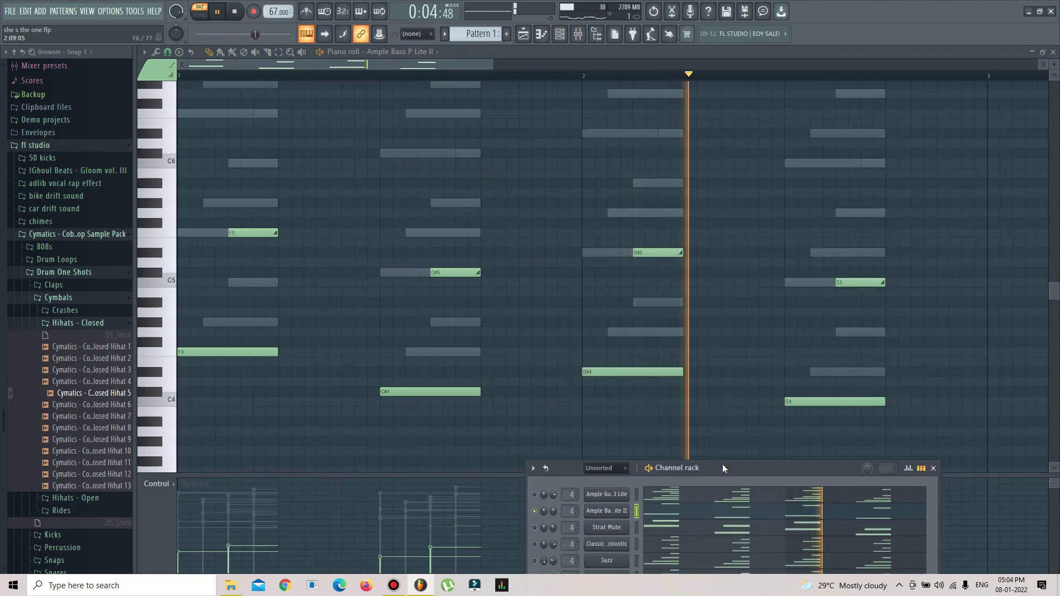
- View the Ample Bass P Lite II instrument window during playback and close it
{"action": "left_click", "coordinate": [624, 506]}
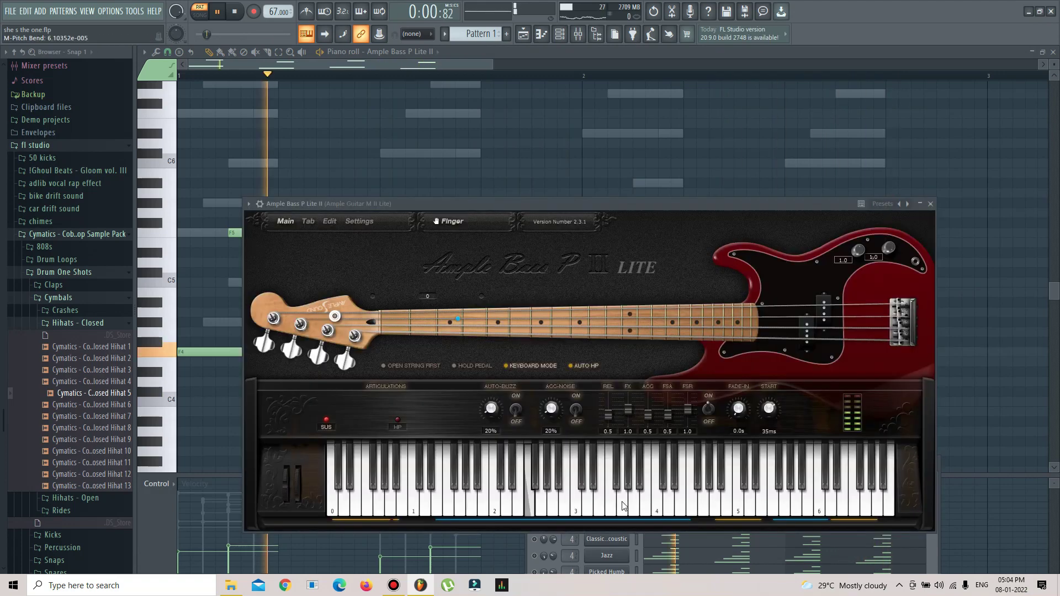
{"action": "left_click_drag", "start_coordinate": [699, 212], "coordinate": [666, 480]}
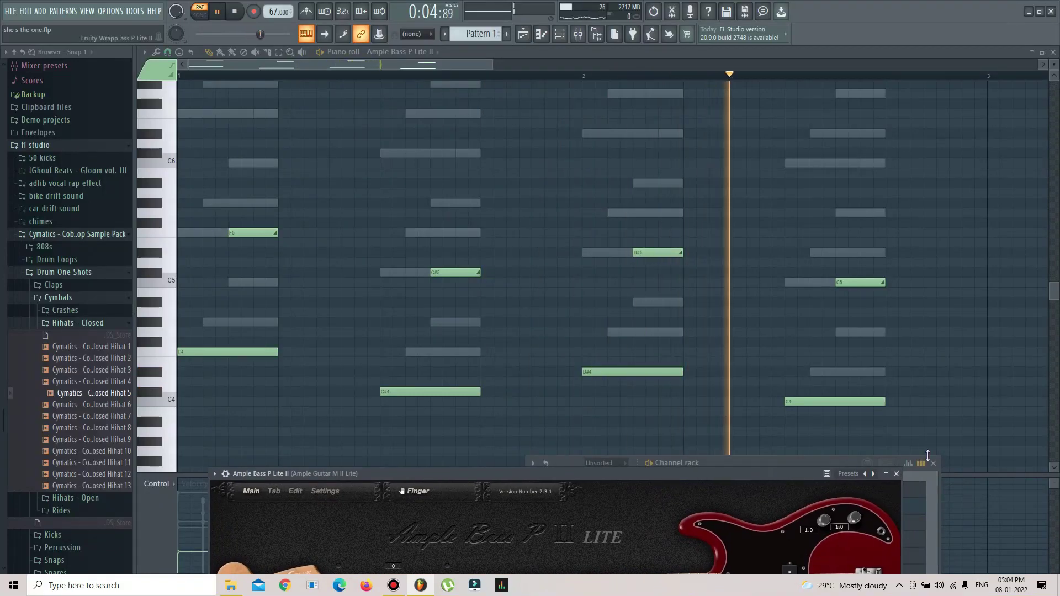
{"action": "left_click", "coordinate": [897, 474]}
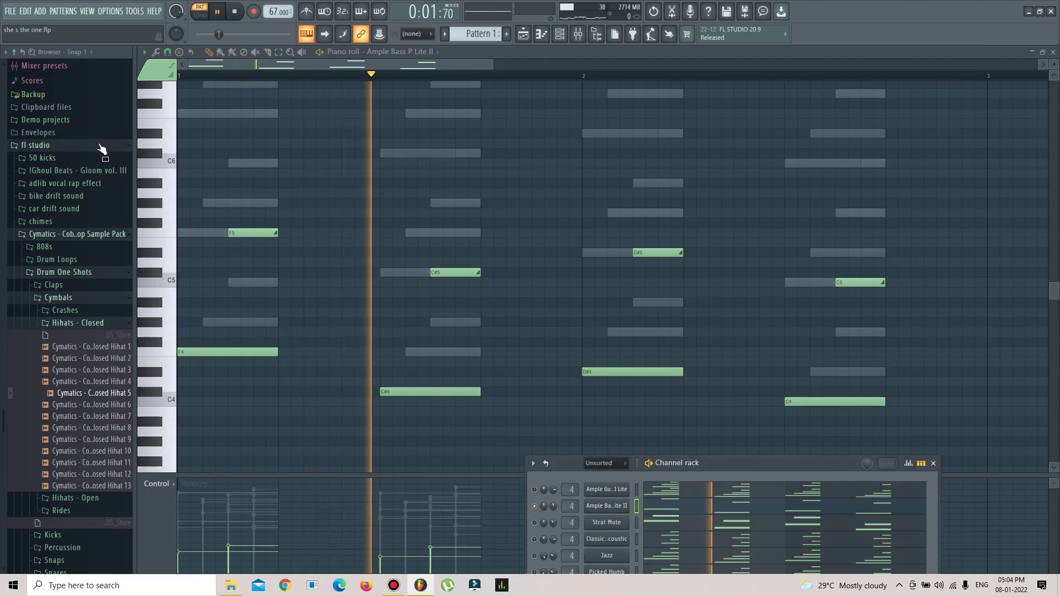
- Show the Guitar presets of the Instruments packs in the browser
{"action": "scroll", "coordinate": [99, 152], "scroll_direction": "up", "scroll_amount": 5}
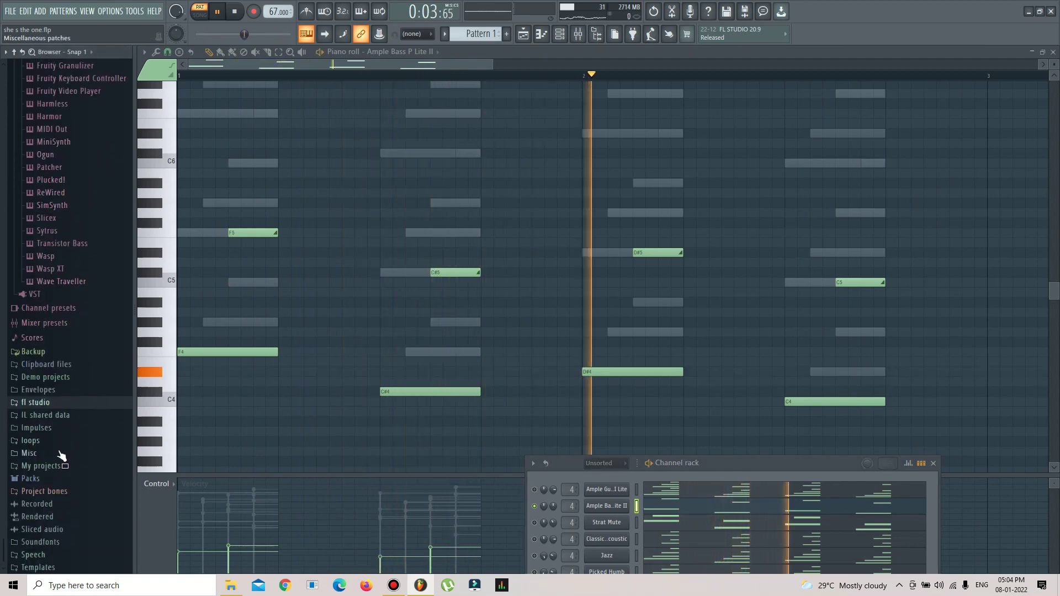
{"action": "left_click", "coordinate": [30, 479]}
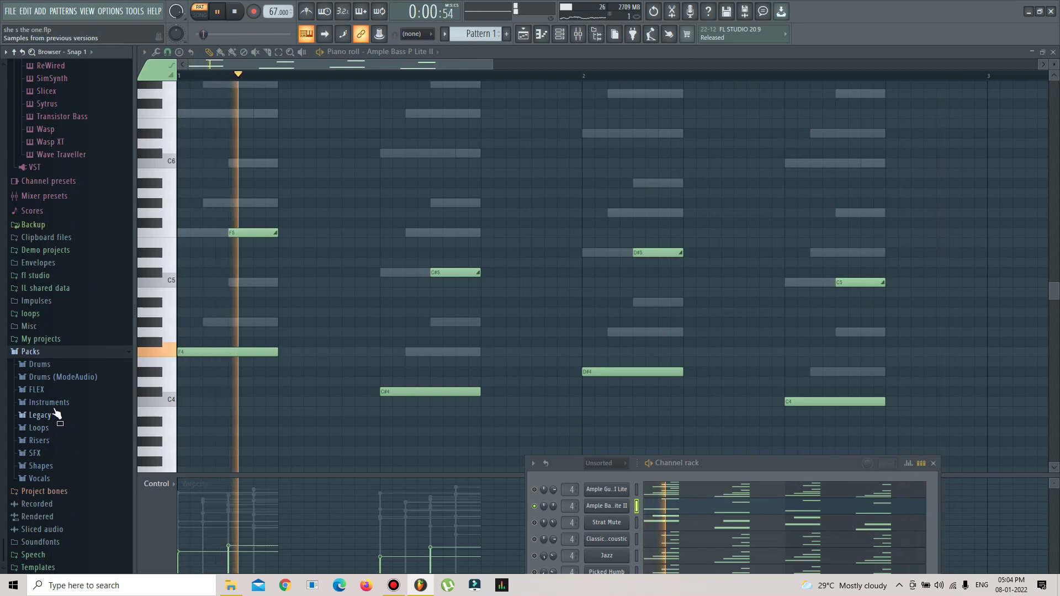
{"action": "left_click", "coordinate": [48, 403]}
{"action": "left_click", "coordinate": [47, 376]}
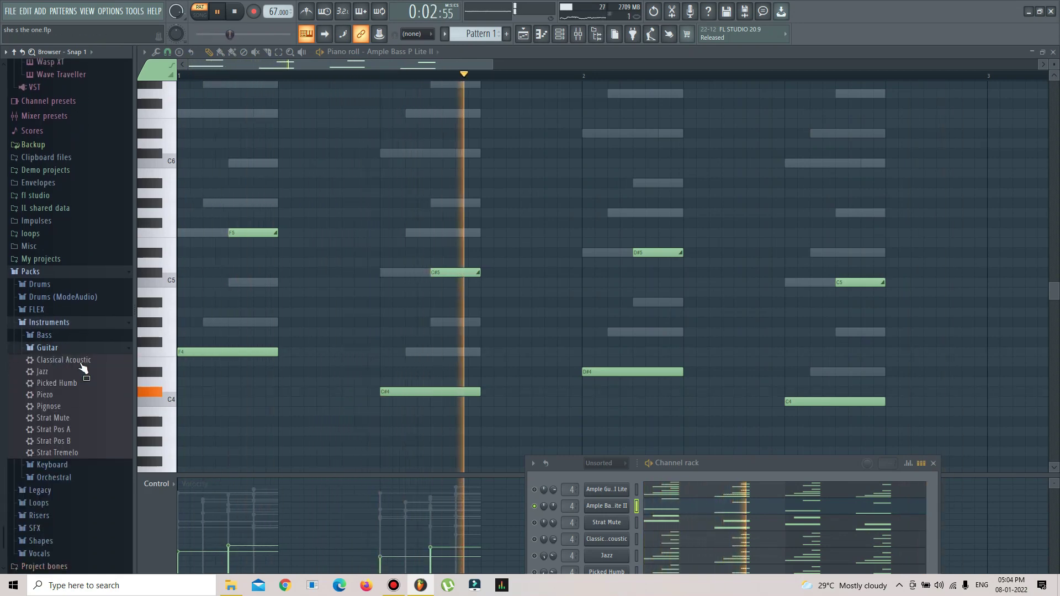
- Open the Strat Mute notes in the piano roll during playback and place the channel rack beneath them
{"action": "left_click_drag", "start_coordinate": [710, 463], "coordinate": [746, 152]}
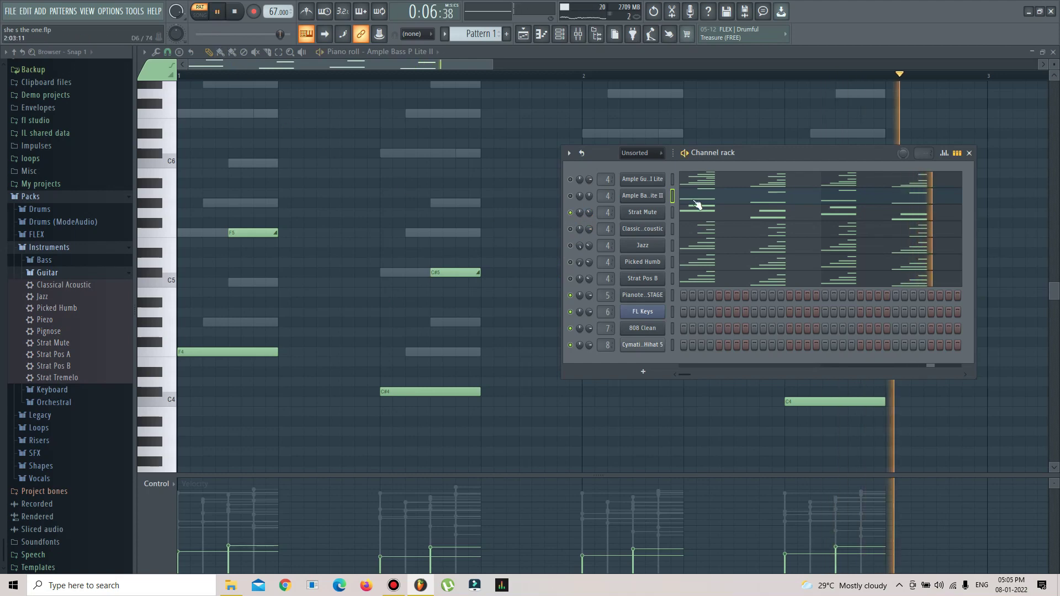
{"action": "right_click", "coordinate": [655, 215]}
{"action": "left_click", "coordinate": [668, 213]}
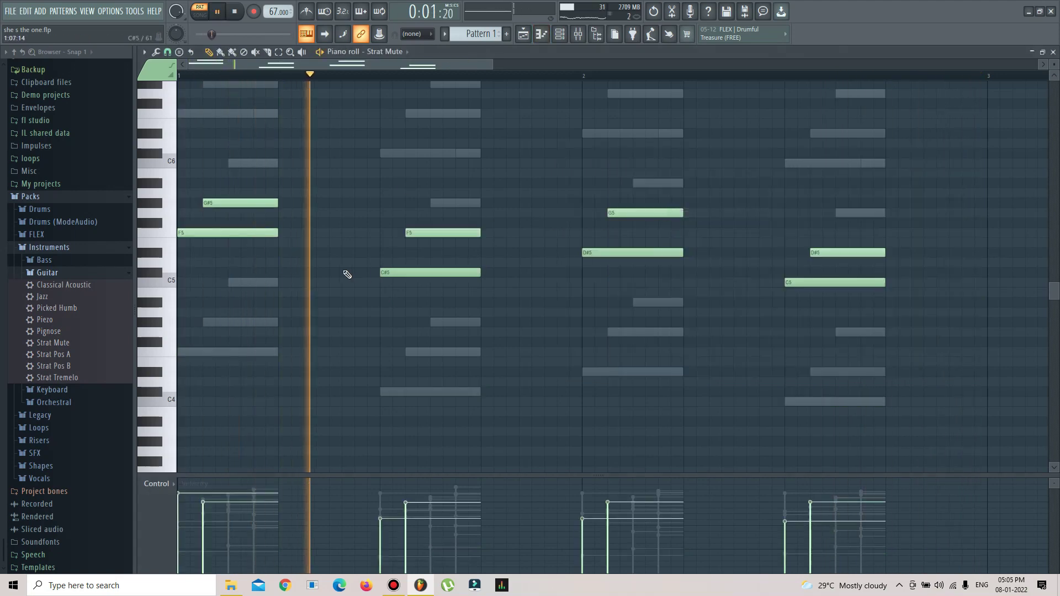
{"action": "scroll", "coordinate": [425, 262], "scroll_direction": "up", "scroll_amount": 1}
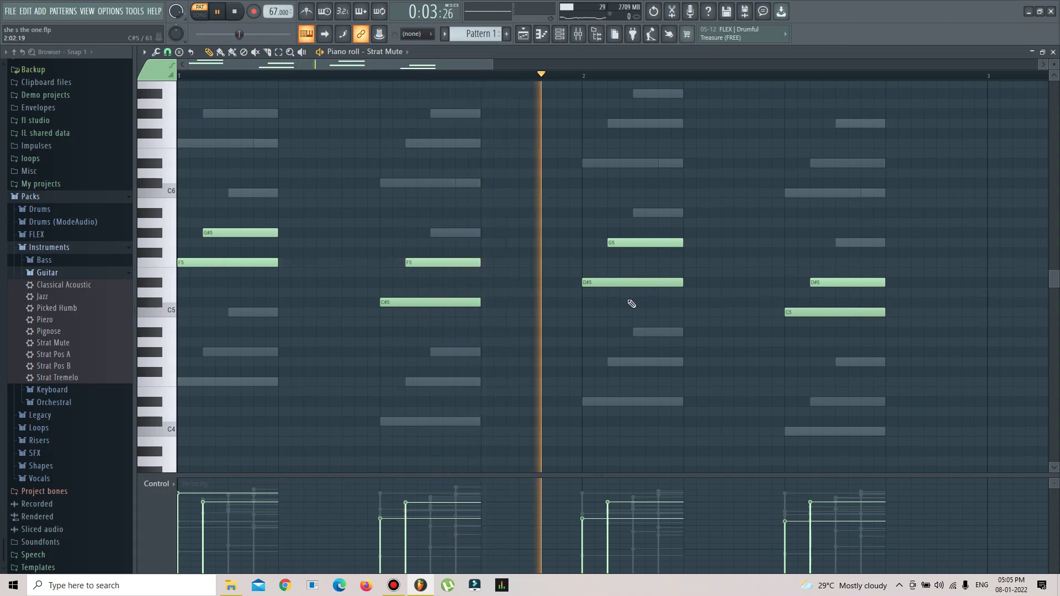
{"action": "left_click", "coordinate": [560, 36]}
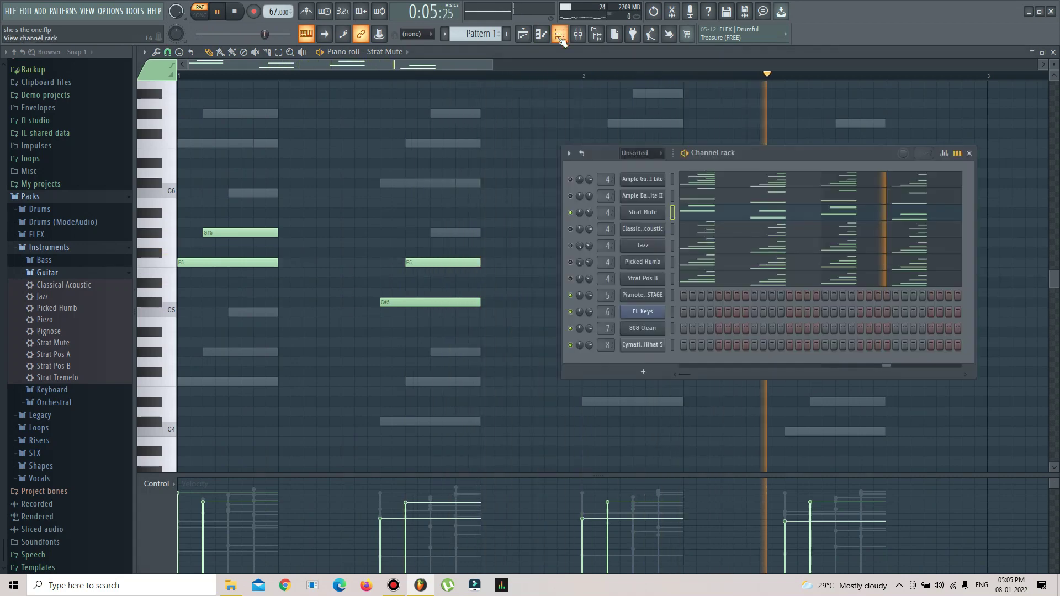
{"action": "left_click_drag", "start_coordinate": [740, 154], "coordinate": [734, 363]}
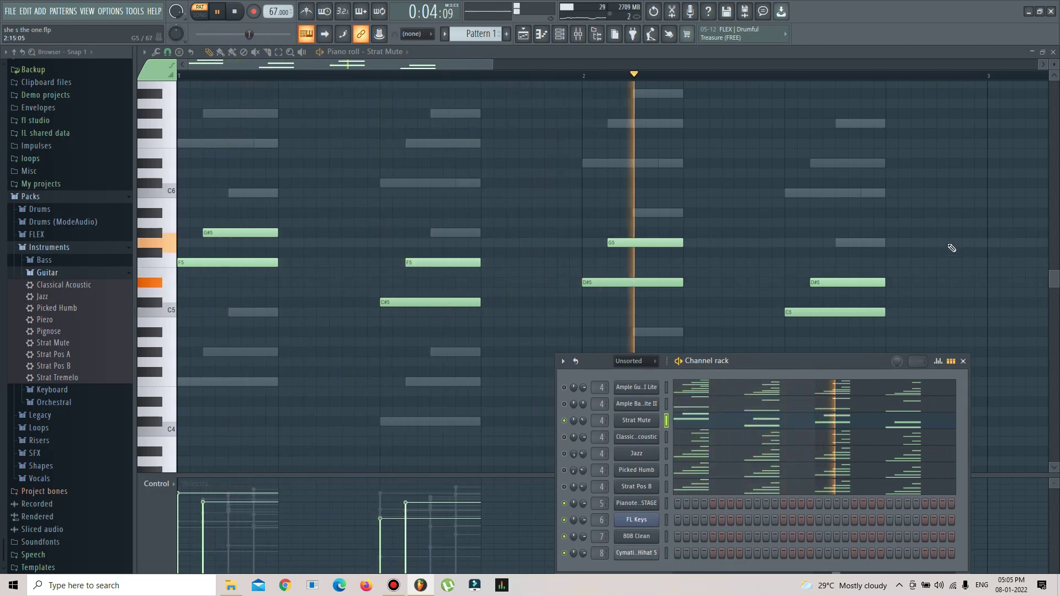
- Open the Classical Acoustic notes in the piano roll and play them back, examining the higher octaves up to C7
{"action": "left_click", "coordinate": [220, 14]}
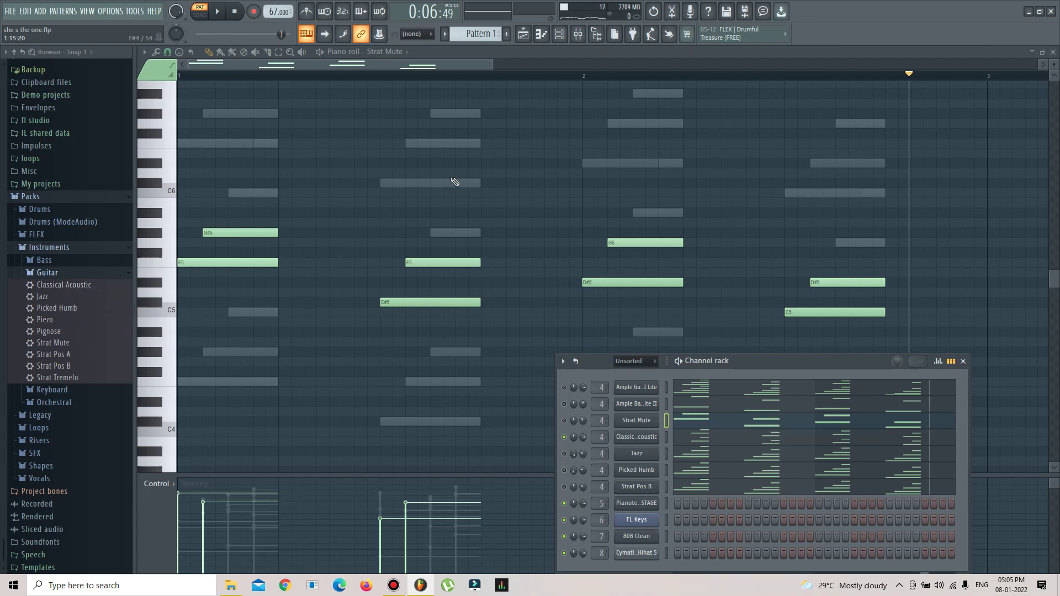
{"action": "right_click", "coordinate": [651, 440]}
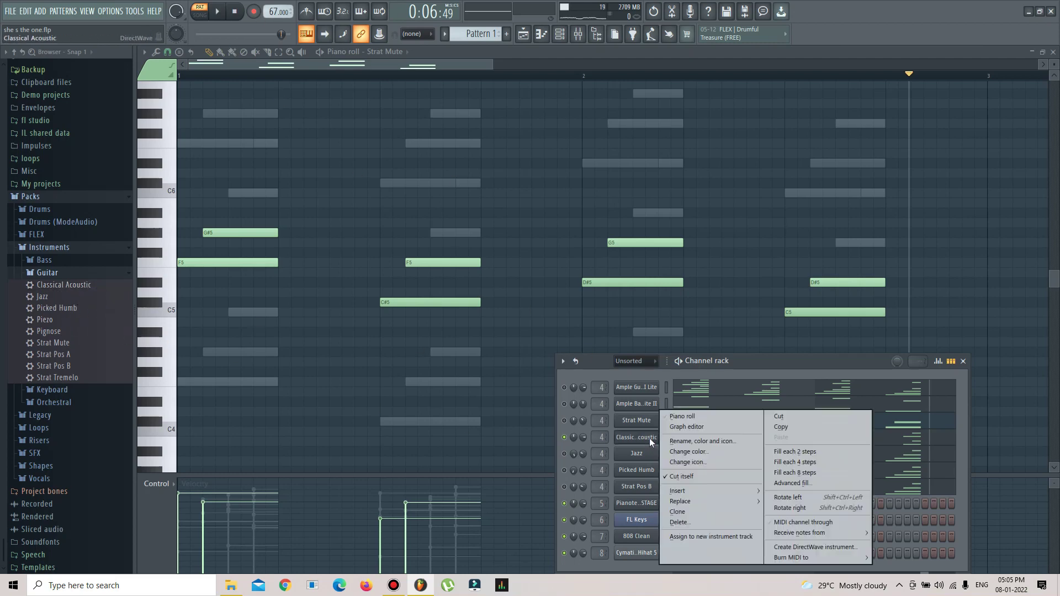
{"action": "left_click", "coordinate": [690, 419]}
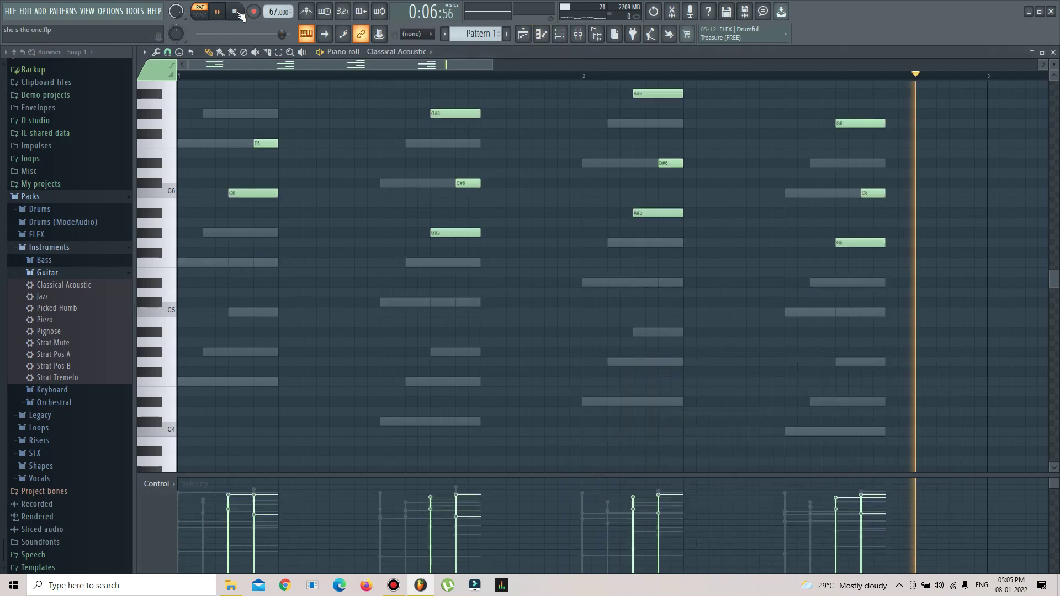
{"action": "key", "text": "F6"}
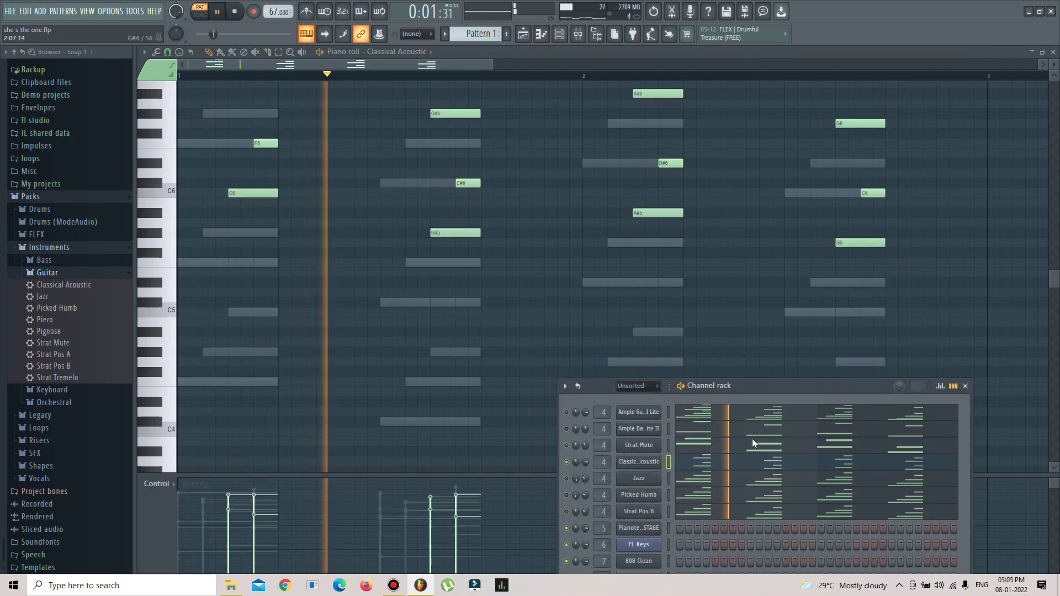
{"action": "left_click_drag", "start_coordinate": [753, 388], "coordinate": [750, 439]}
{"action": "scroll", "coordinate": [997, 328], "scroll_direction": "up", "scroll_amount": 1}
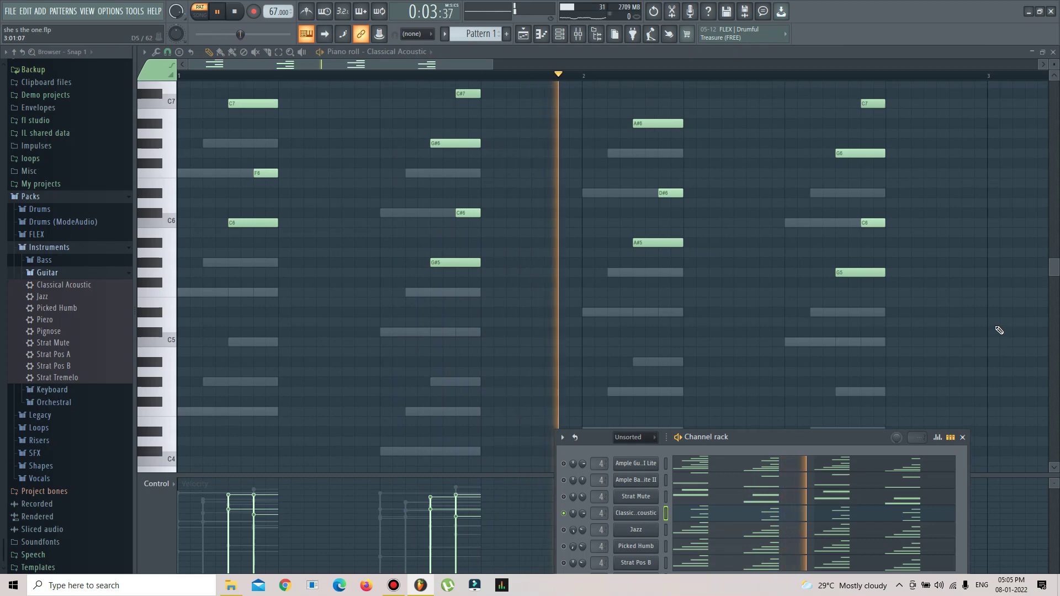
{"action": "scroll", "coordinate": [1000, 331], "scroll_direction": "up", "scroll_amount": 3}
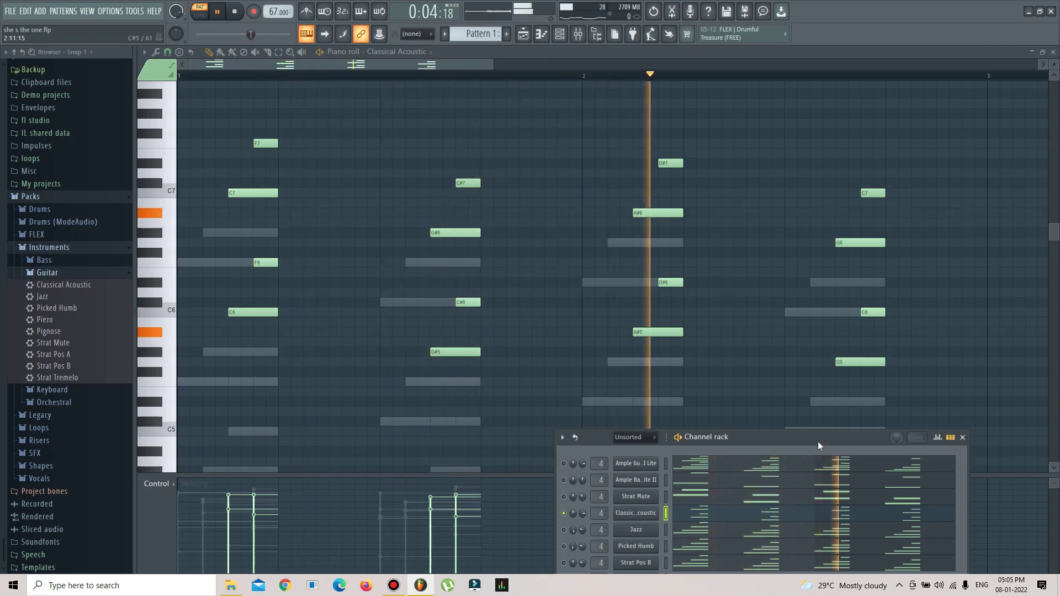
- Open the Jazz guitar channel's notes in the piano roll and play them back with the channel rack beneath them
{"action": "left_click_drag", "start_coordinate": [807, 436], "coordinate": [833, 347]}
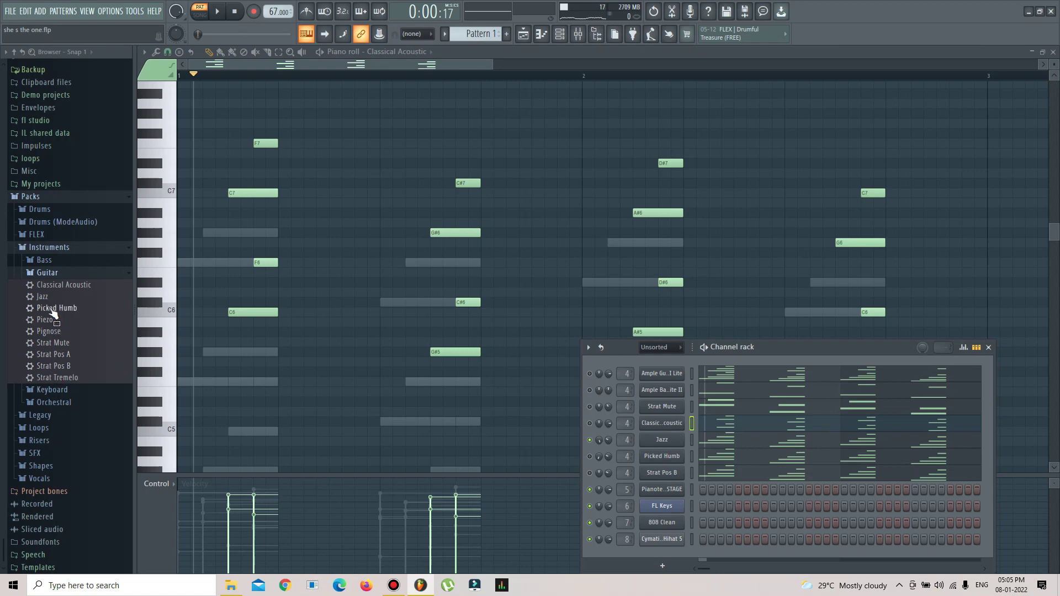
{"action": "right_click", "coordinate": [655, 440]}
{"action": "left_click", "coordinate": [697, 419]}
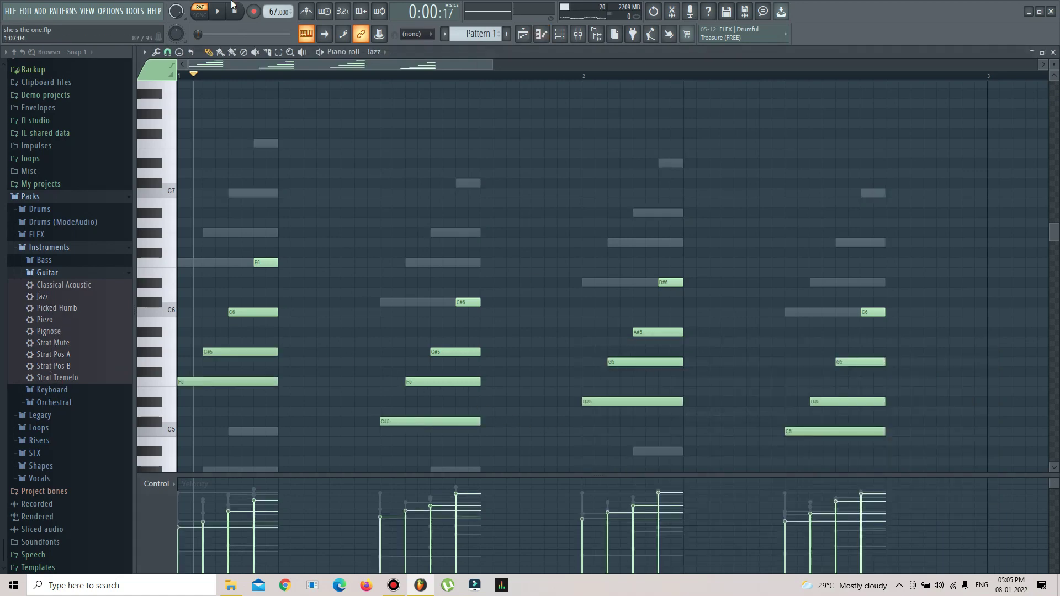
{"action": "left_click", "coordinate": [217, 12]}
{"action": "left_click", "coordinate": [560, 34]}
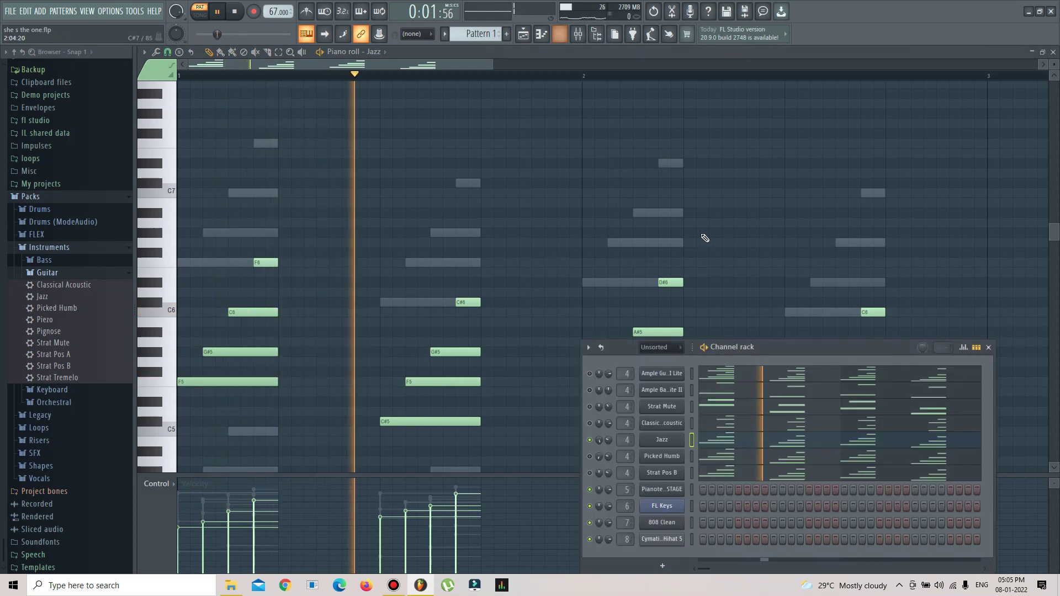
{"action": "left_click_drag", "start_coordinate": [766, 345], "coordinate": [747, 456]}
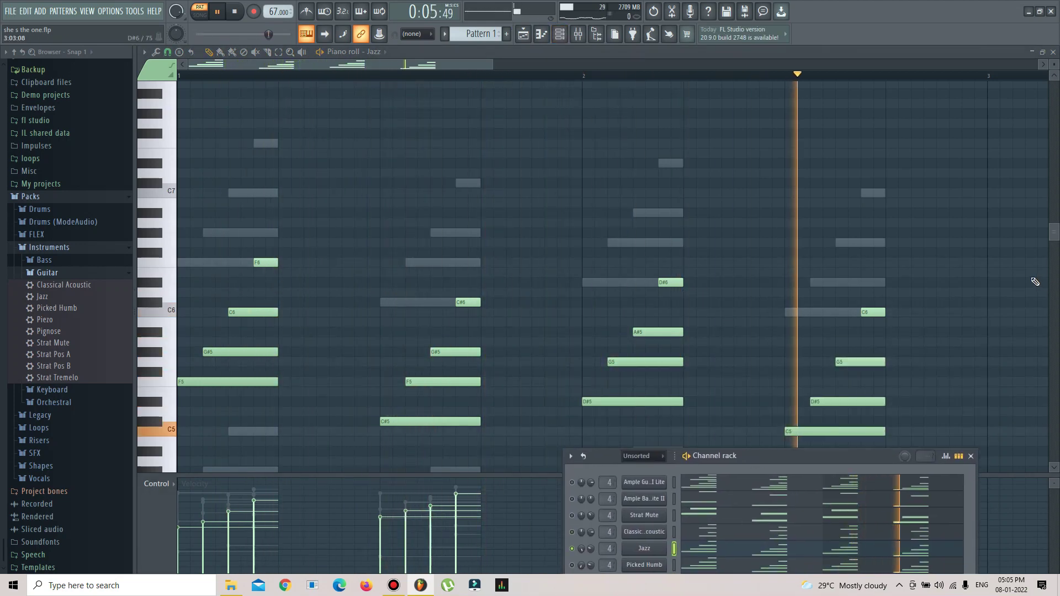
{"action": "scroll", "coordinate": [1036, 282], "scroll_direction": "down", "scroll_amount": 3}
{"action": "scroll", "coordinate": [1036, 282], "scroll_direction": "down", "scroll_amount": 2}
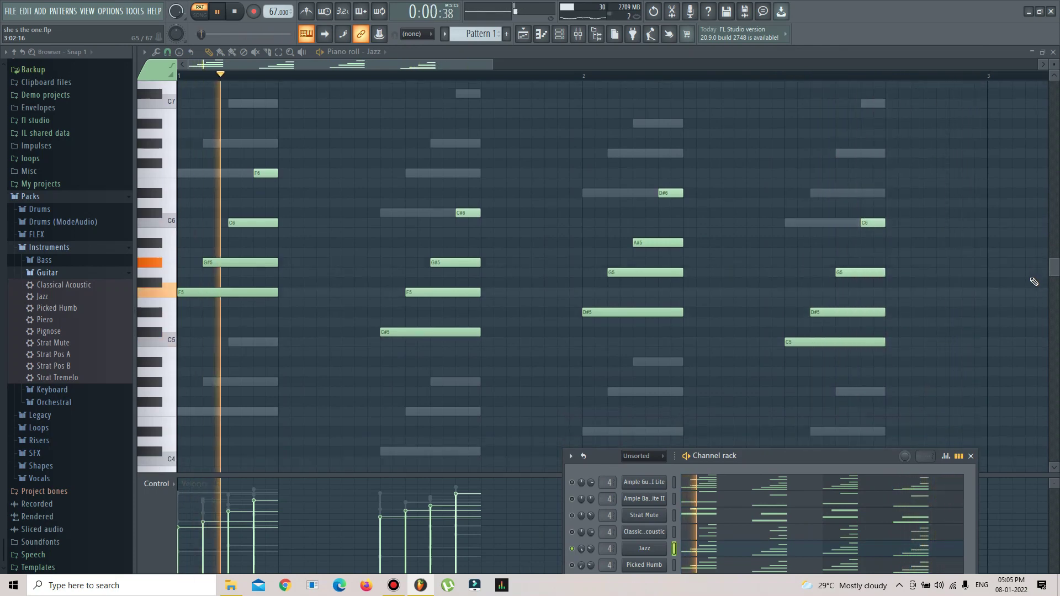
{"action": "scroll", "coordinate": [1034, 282], "scroll_direction": "down", "scroll_amount": 3}
- Stop the Jazz playback, then open the Picked Humb notes in the piano roll and play them with the channel rack shown
{"action": "left_click_drag", "start_coordinate": [867, 456], "coordinate": [868, 401]}
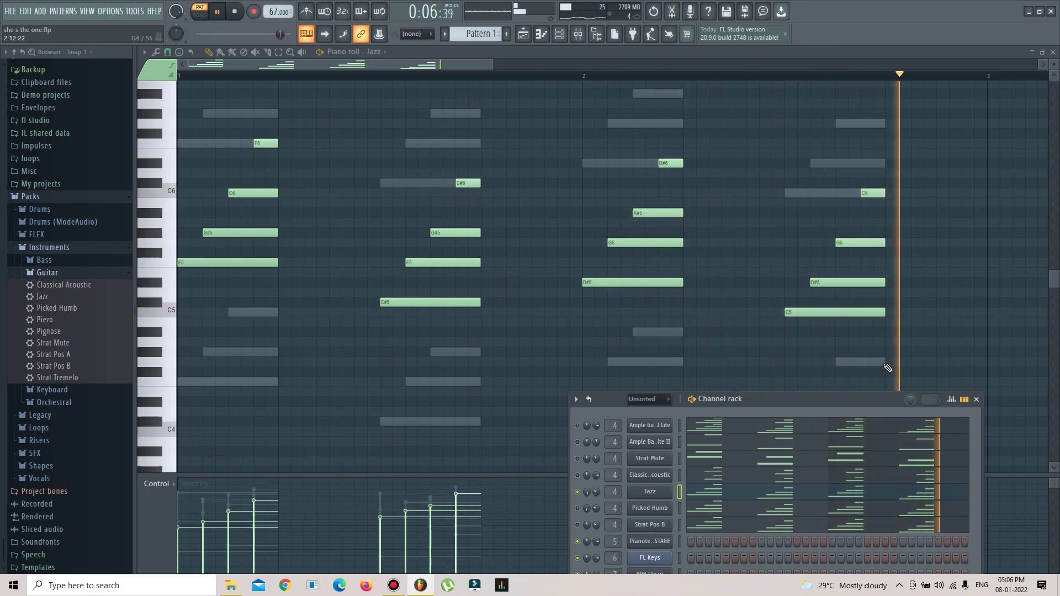
{"action": "left_click", "coordinate": [219, 14]}
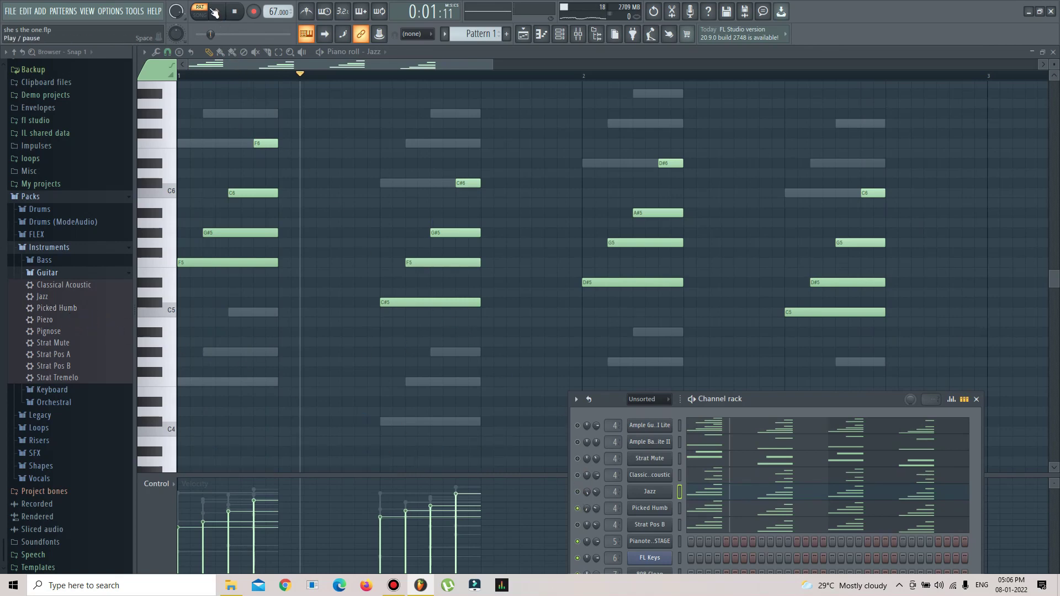
{"action": "right_click", "coordinate": [670, 504]}
{"action": "left_click", "coordinate": [703, 416]}
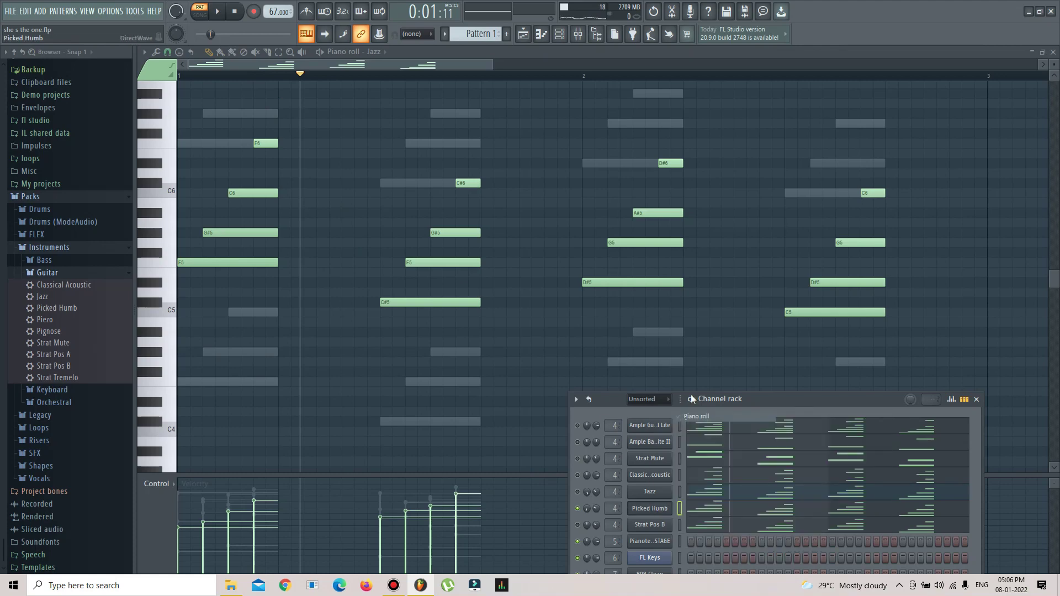
{"action": "left_click", "coordinate": [217, 12]}
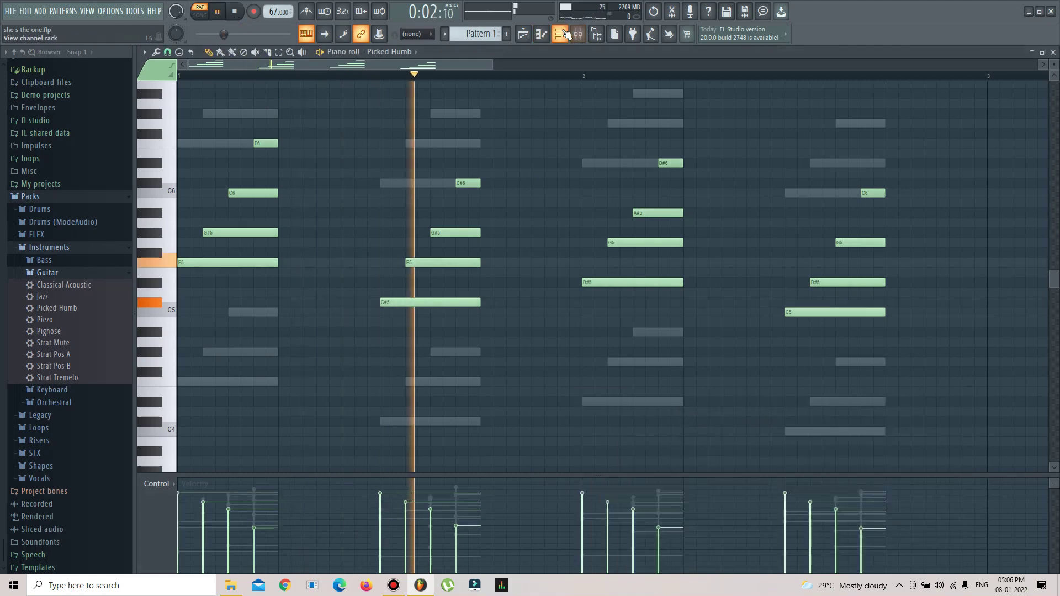
{"action": "left_click", "coordinate": [560, 34]}
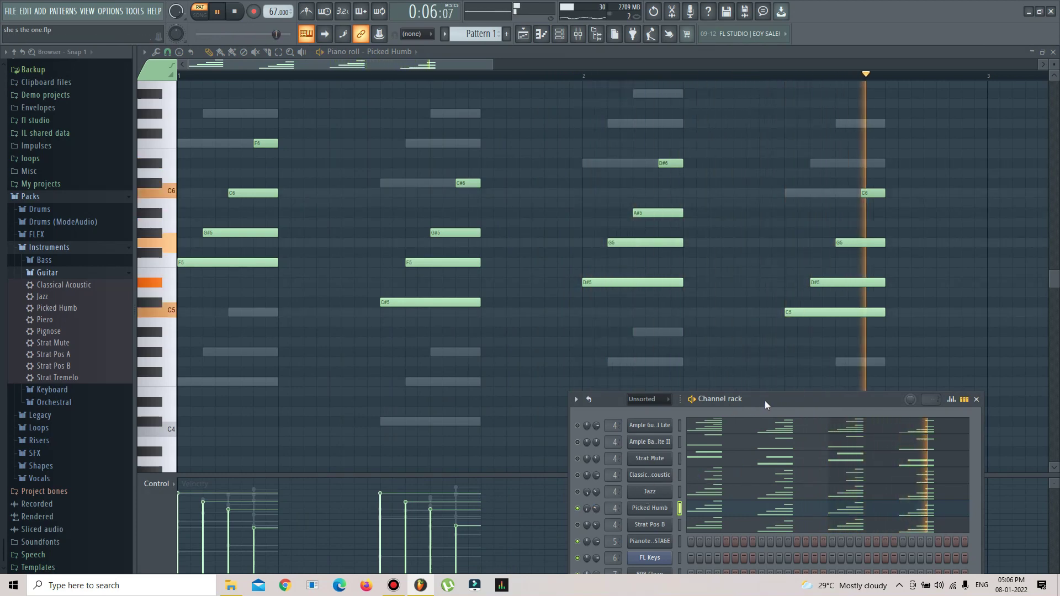
- Open the Strat Pos B notes in the piano roll and play them, then play all channels together with the channel rack shown
{"action": "left_click_drag", "start_coordinate": [766, 405], "coordinate": [781, 379]}
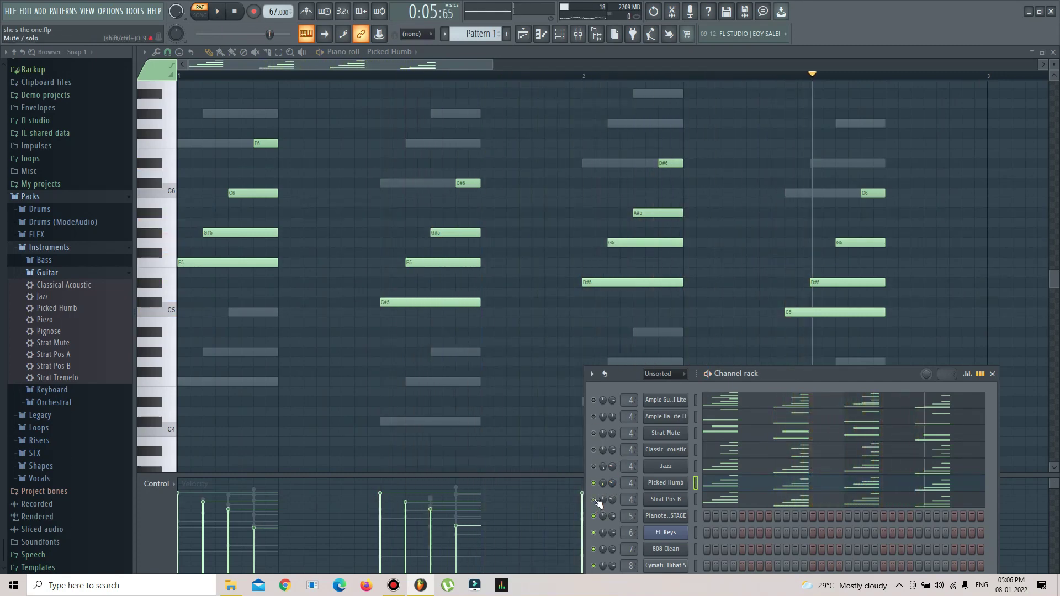
{"action": "right_click", "coordinate": [673, 502]}
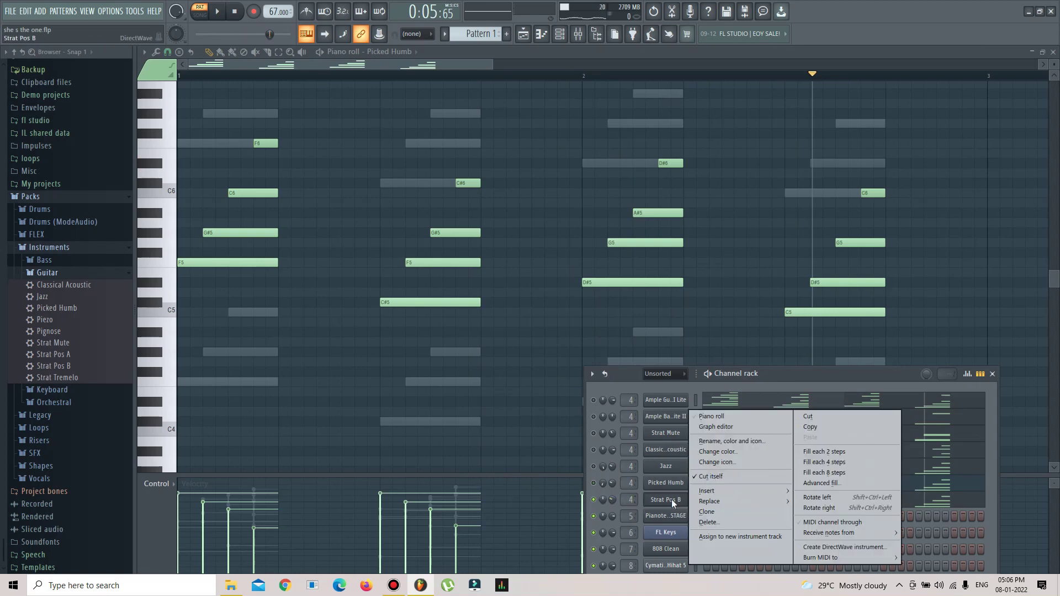
{"action": "left_click", "coordinate": [717, 418]}
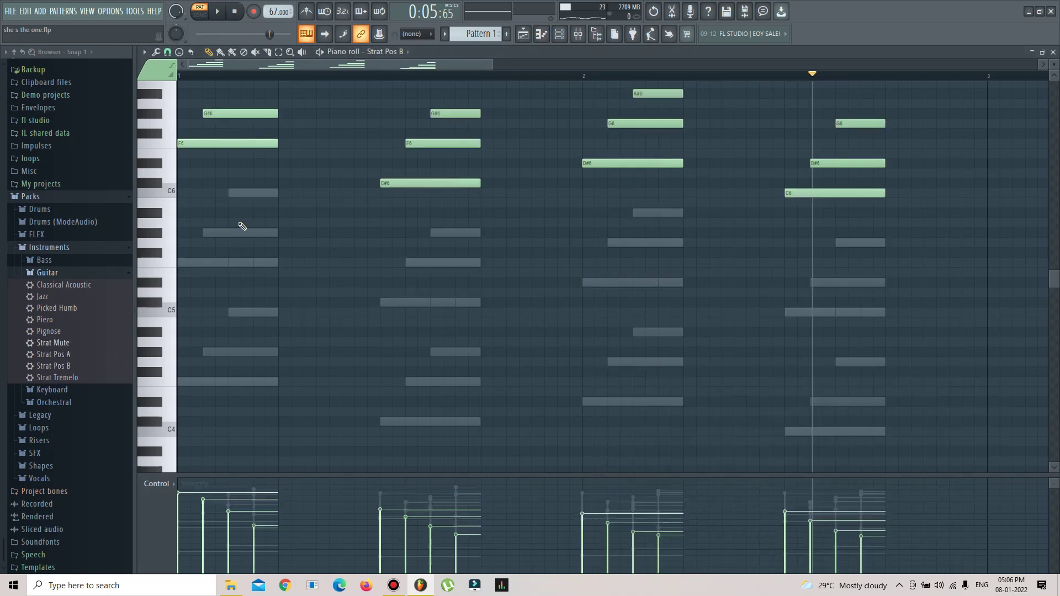
{"action": "scroll", "coordinate": [584, 159], "scroll_direction": "up", "scroll_amount": 5}
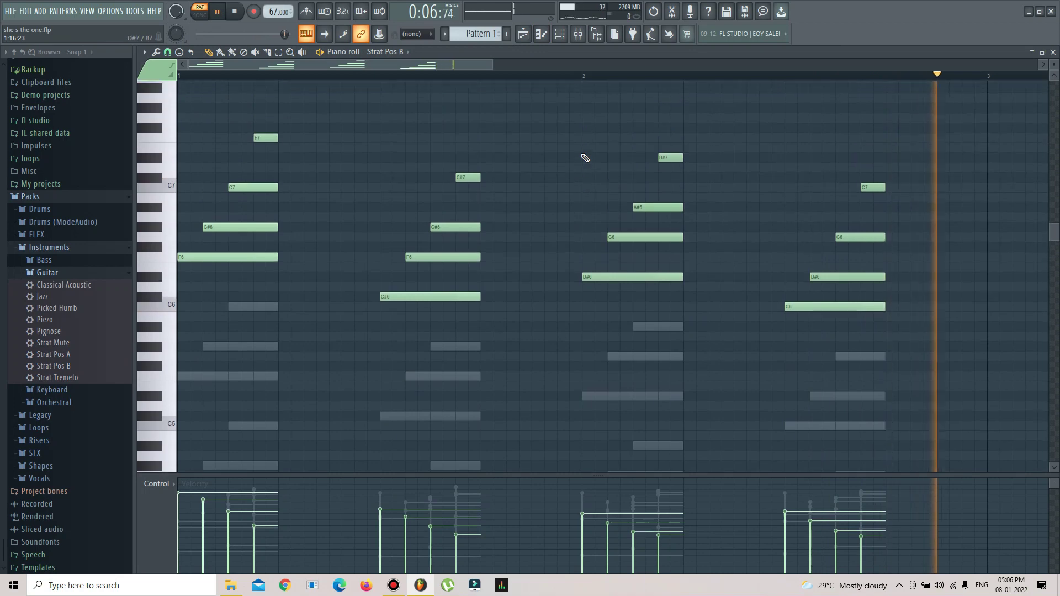
{"action": "key", "text": "F6"}
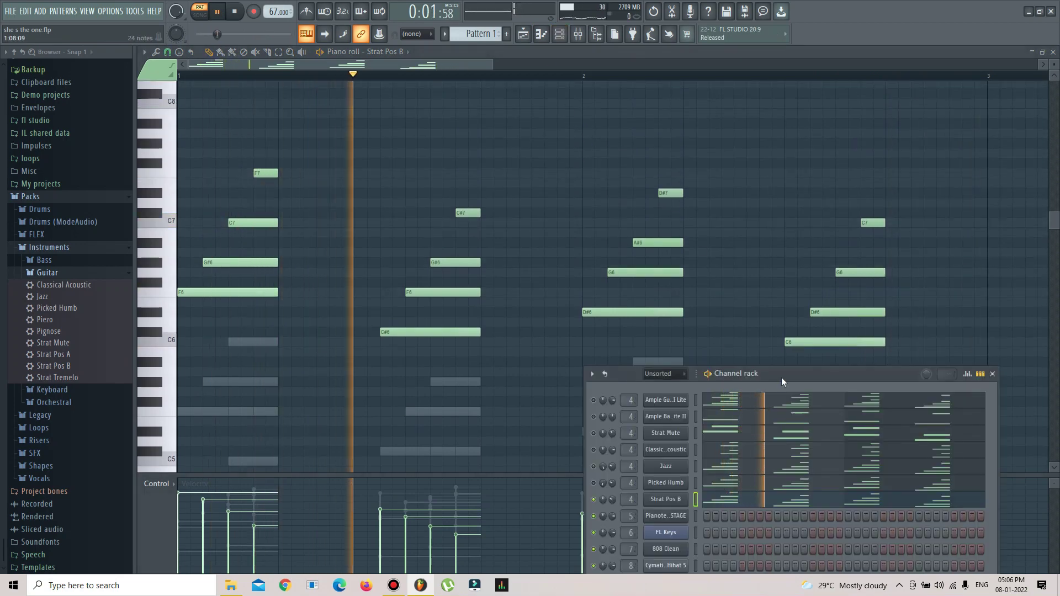
{"action": "left_click_drag", "start_coordinate": [794, 374], "coordinate": [841, 305]}
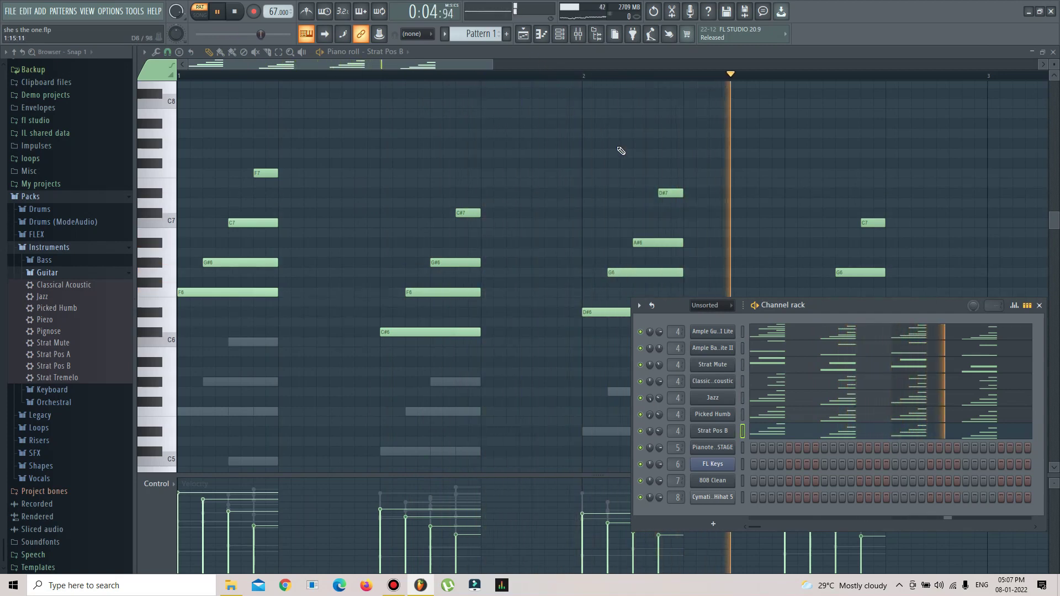
{"action": "left_click_drag", "start_coordinate": [832, 303], "coordinate": [796, 385]}
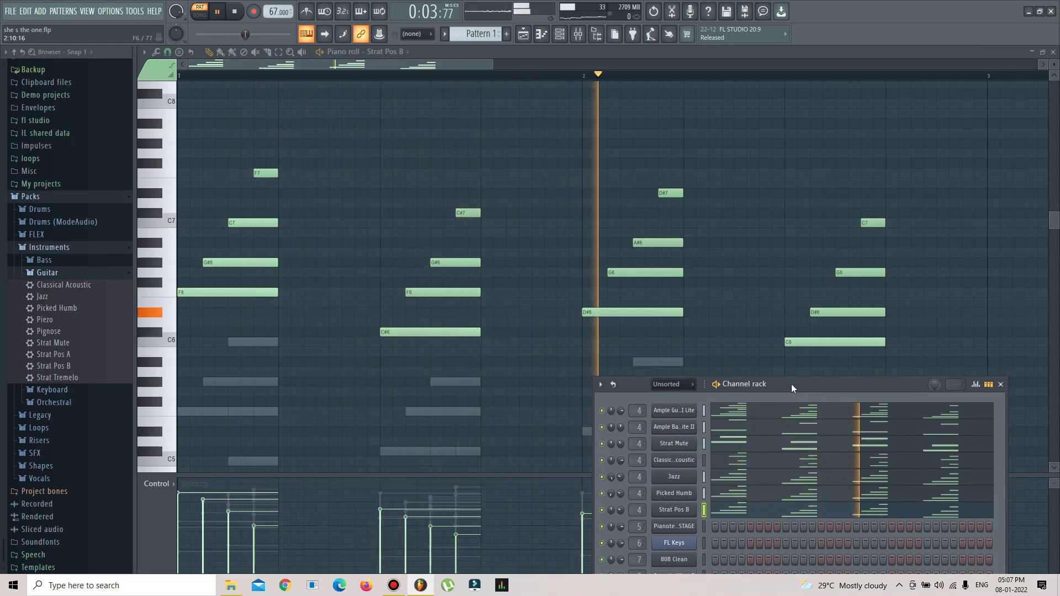
- Return to the playlist, solo Track 2 and place the playhead just before bar 7
{"action": "left_click", "coordinate": [523, 34]}
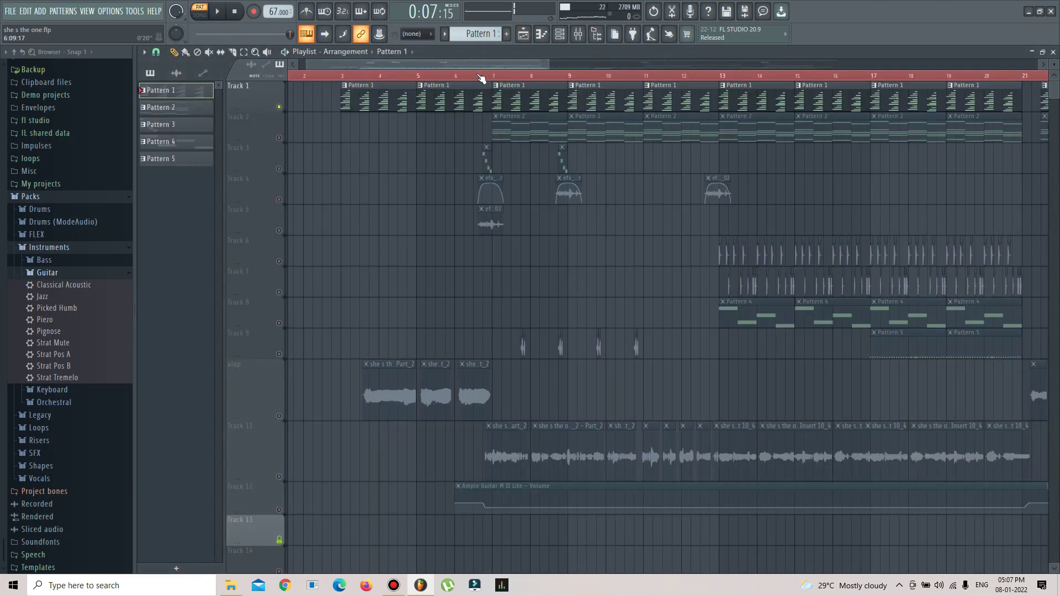
{"action": "scroll", "coordinate": [481, 78], "scroll_direction": "down", "scroll_amount": 6}
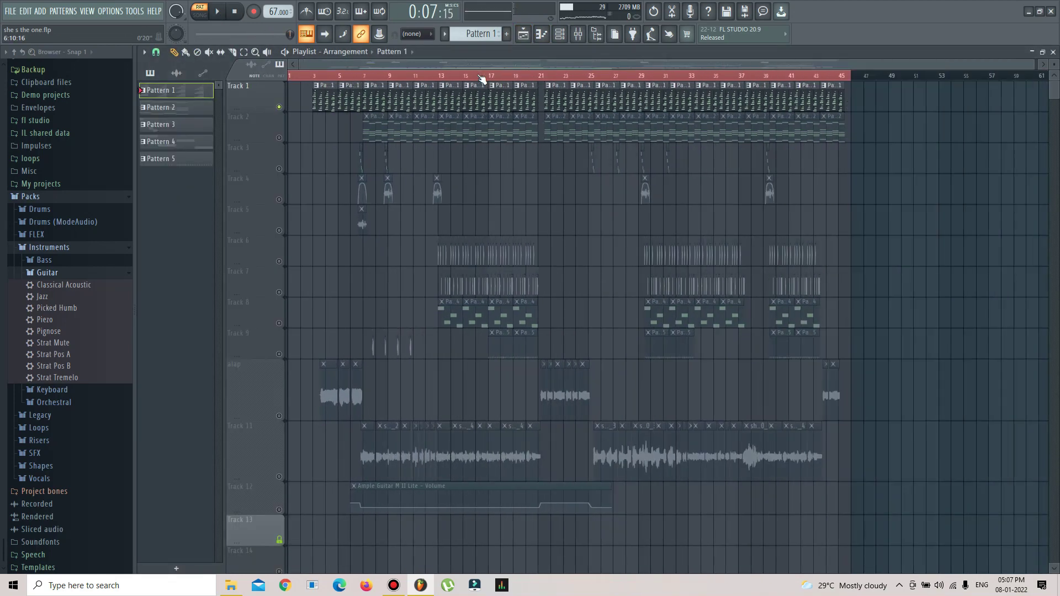
{"action": "right_click", "coordinate": [279, 138]}
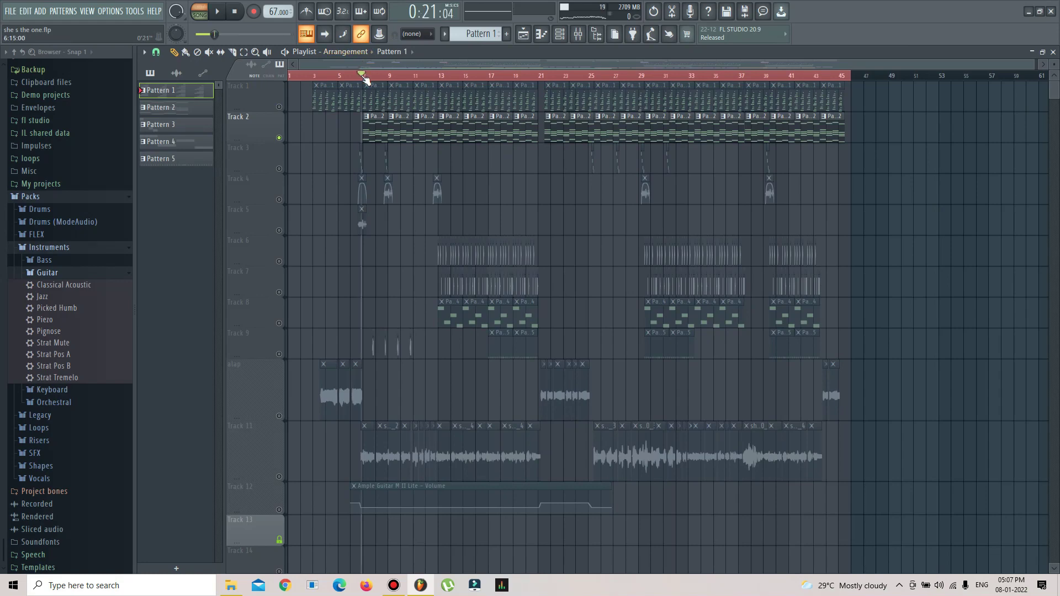
{"action": "scroll", "coordinate": [365, 79], "scroll_direction": "up", "scroll_amount": 8}
- Open the Pattern 2 clip's Pianoteq 6 STAGE notes in the piano roll and play them back
{"action": "left_click", "coordinate": [432, 130]}
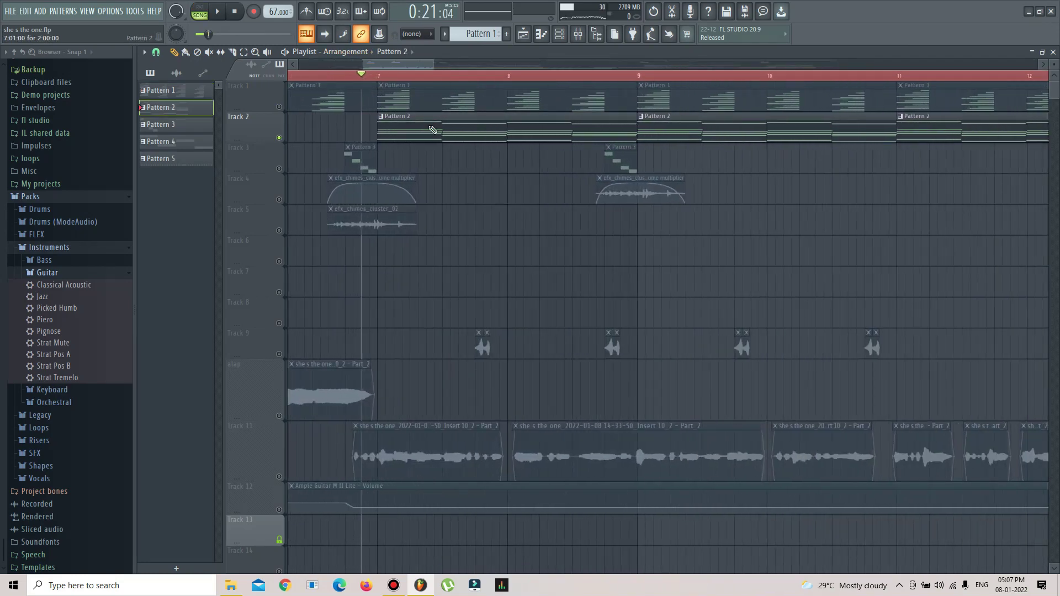
{"action": "double_click", "coordinate": [432, 129]}
{"action": "scroll", "coordinate": [355, 78], "scroll_direction": "down", "scroll_amount": 3}
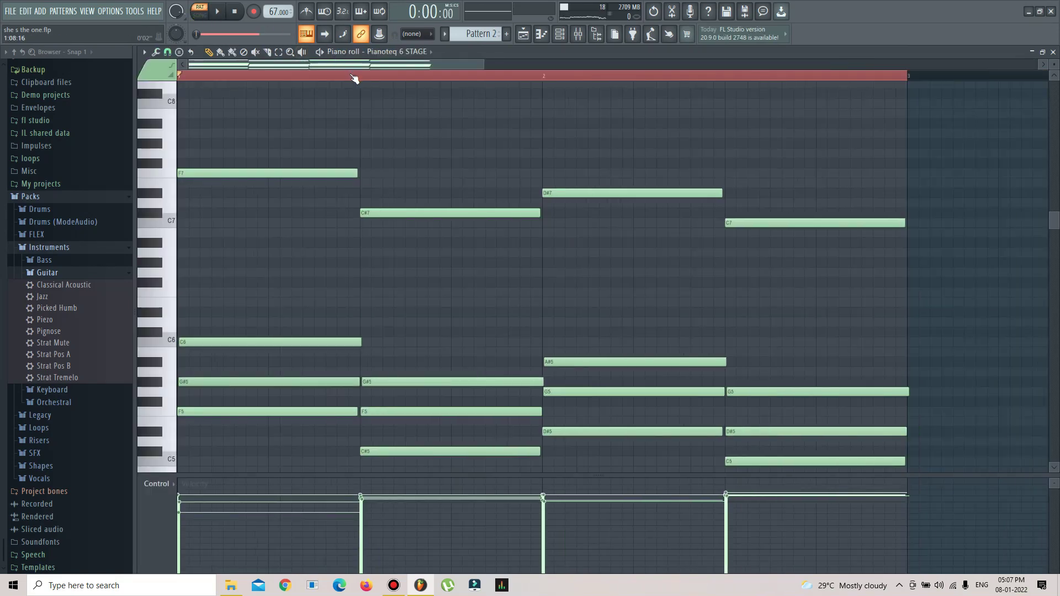
{"action": "scroll", "coordinate": [250, 105], "scroll_direction": "down", "scroll_amount": 2}
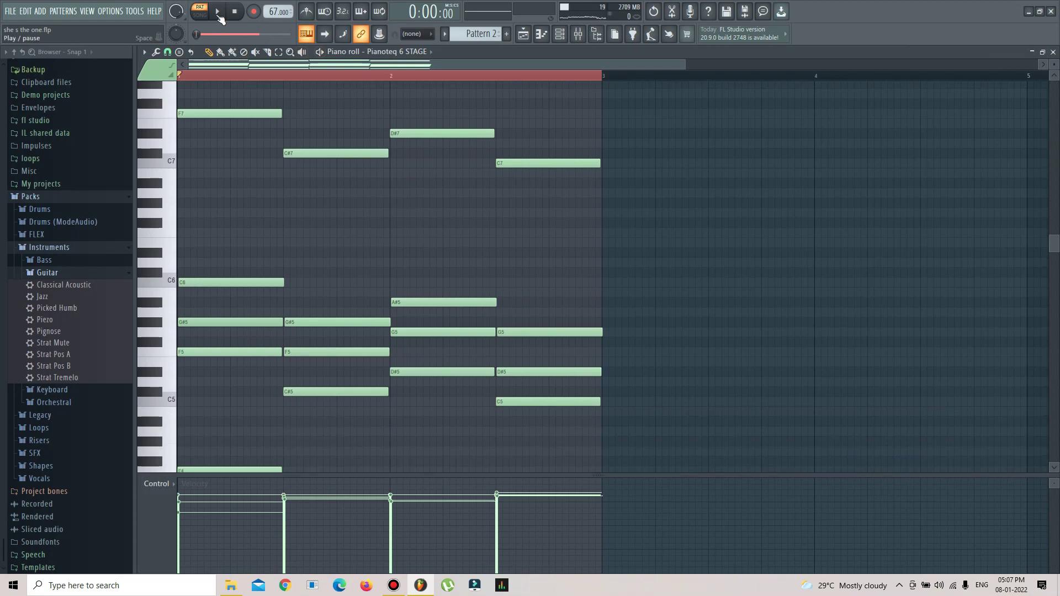
{"action": "left_click", "coordinate": [219, 15]}
- Open the Pianoteq 6 STAGE instrument from the channel rack, dismiss its welcome message, inspect its settings and close it
{"action": "key", "text": "F6"}
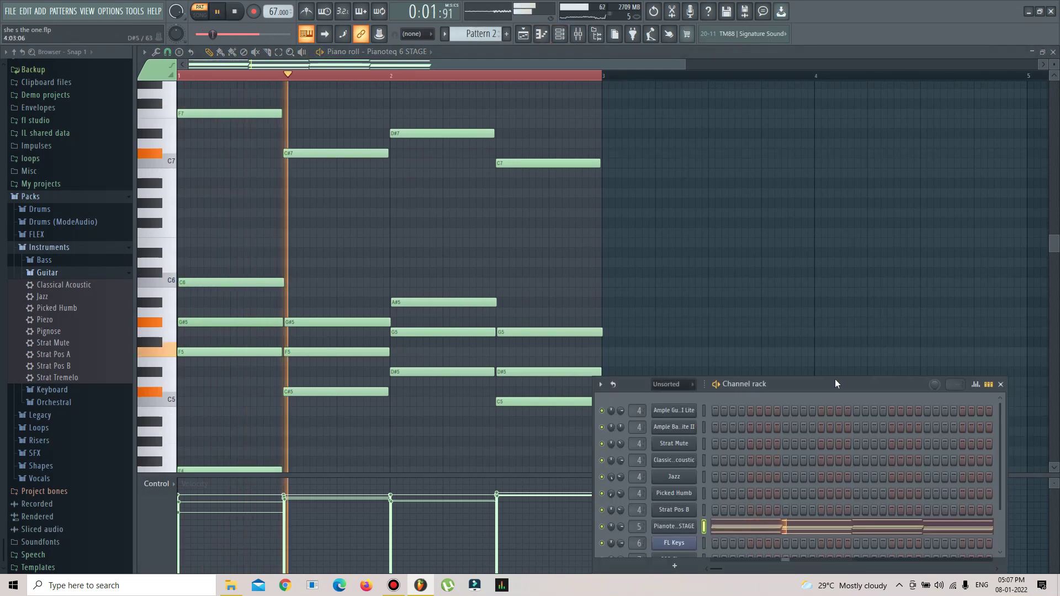
{"action": "left_click_drag", "start_coordinate": [835, 379], "coordinate": [886, 193]}
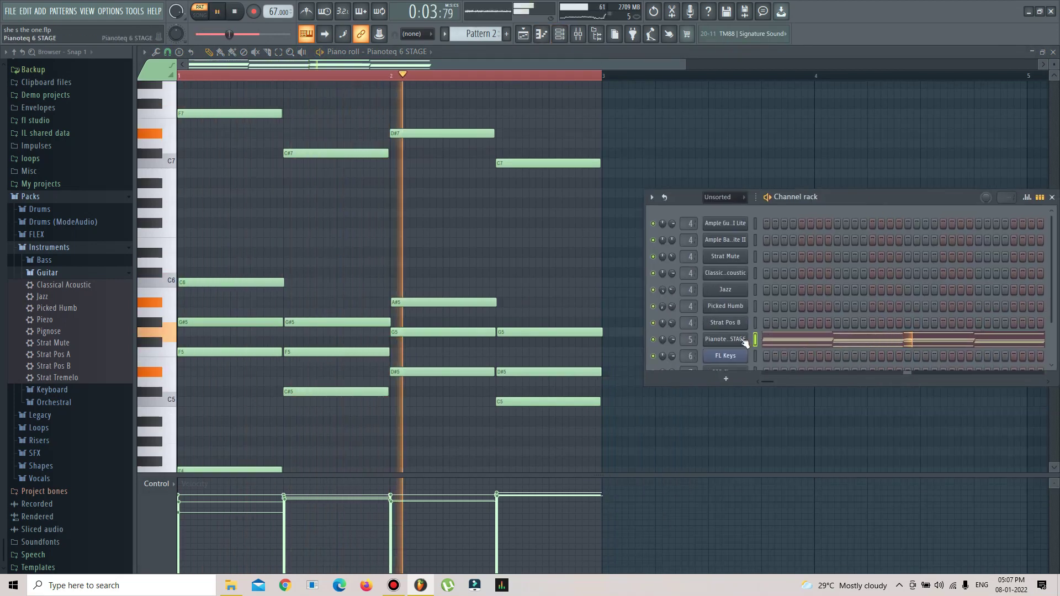
{"action": "left_click", "coordinate": [744, 341]}
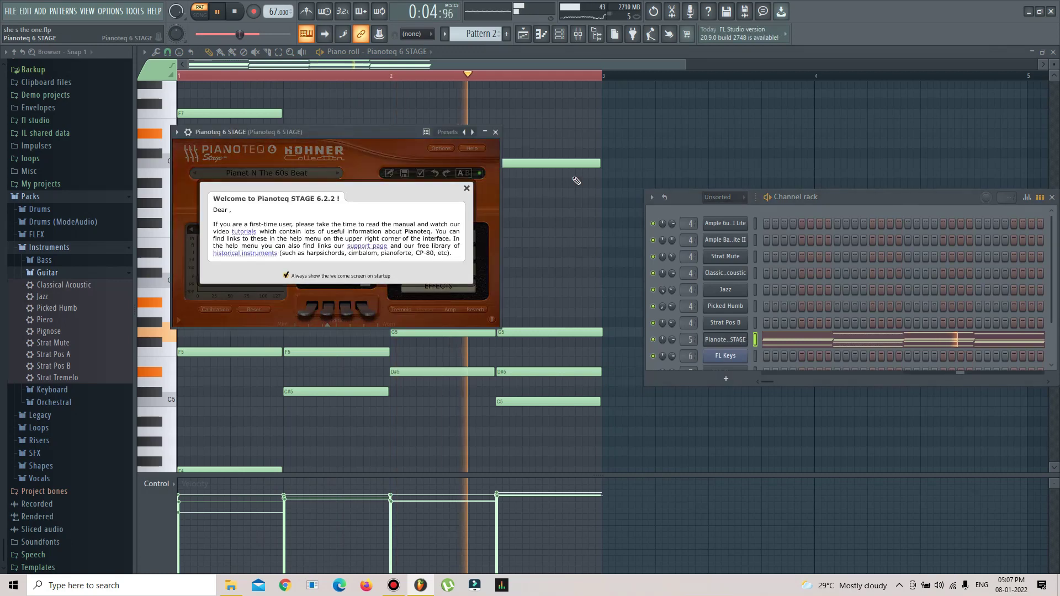
{"action": "left_click", "coordinate": [467, 188]}
{"action": "left_click_drag", "start_coordinate": [388, 136], "coordinate": [886, 383]}
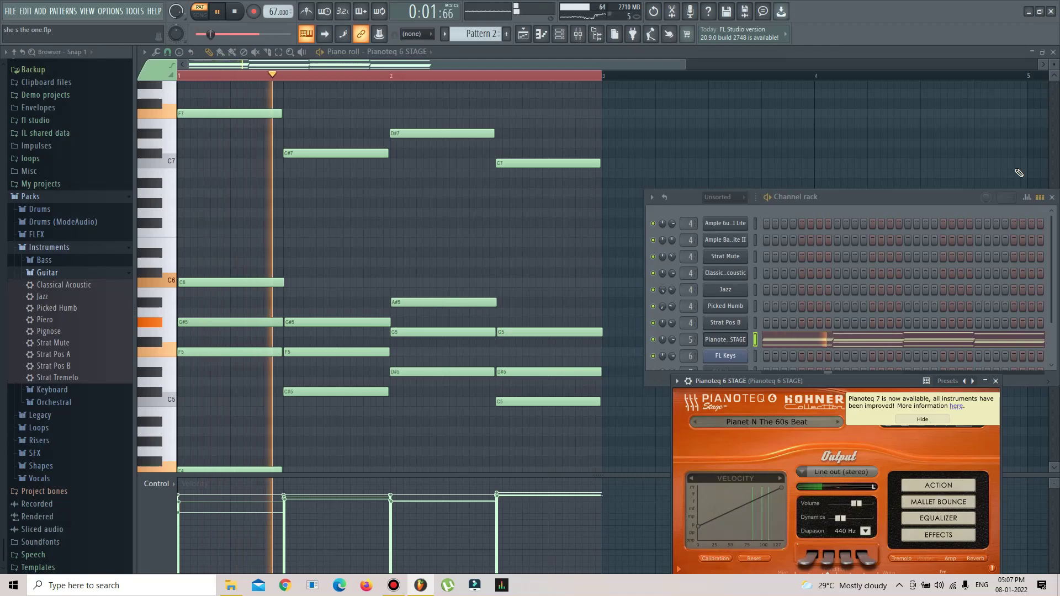
{"action": "left_click", "coordinate": [996, 383]}
- Return to the playlist, solo Track 3 and play the song from the middle of bar 6
{"action": "left_click", "coordinate": [525, 34]}
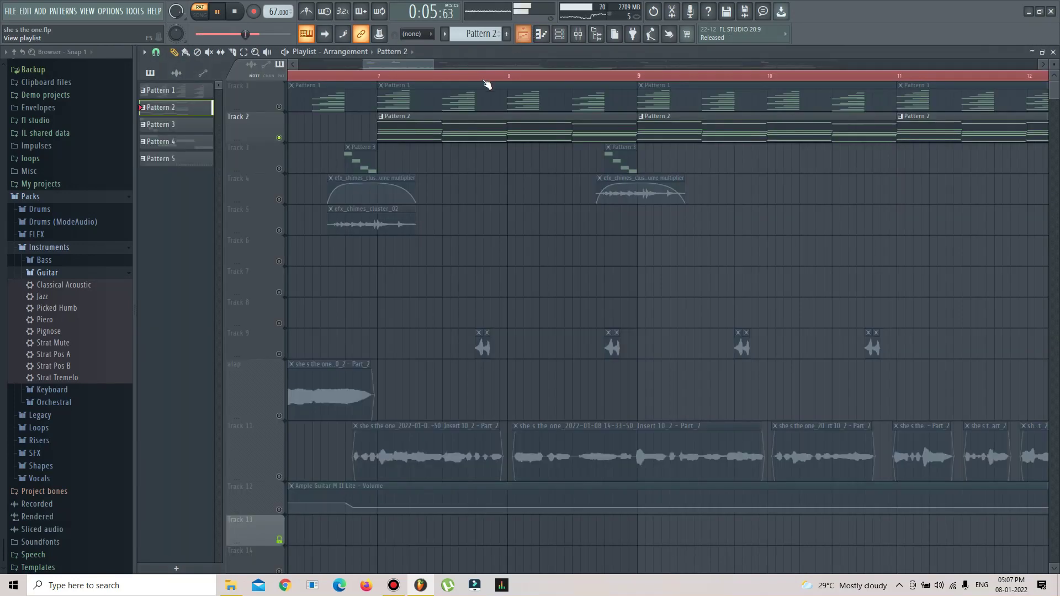
{"action": "scroll", "coordinate": [491, 81], "scroll_direction": "down", "scroll_amount": 6}
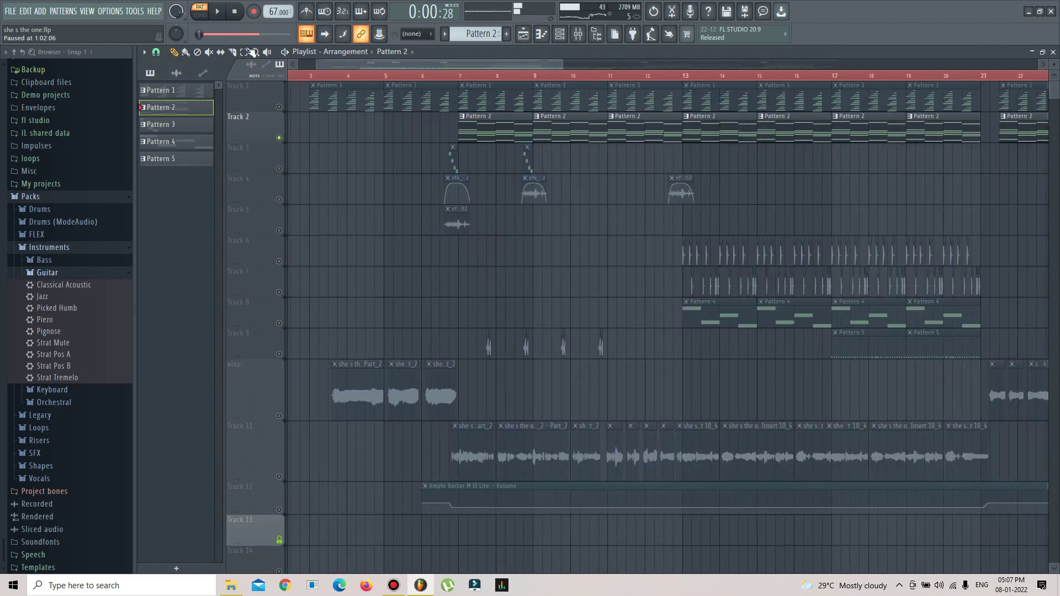
{"action": "right_click", "coordinate": [280, 169]}
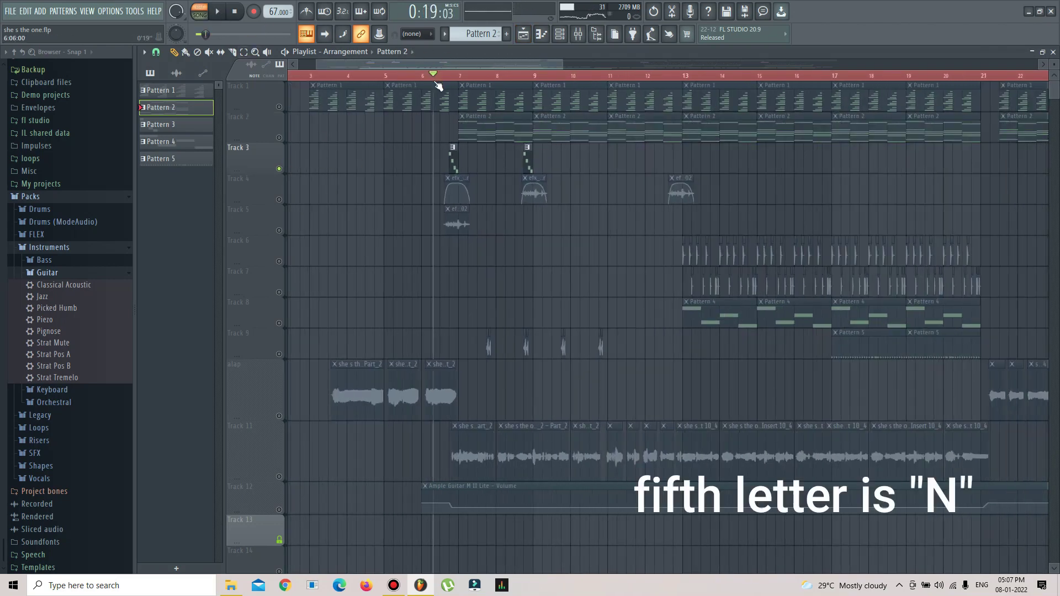
{"action": "scroll", "coordinate": [459, 81], "scroll_direction": "up", "scroll_amount": 5}
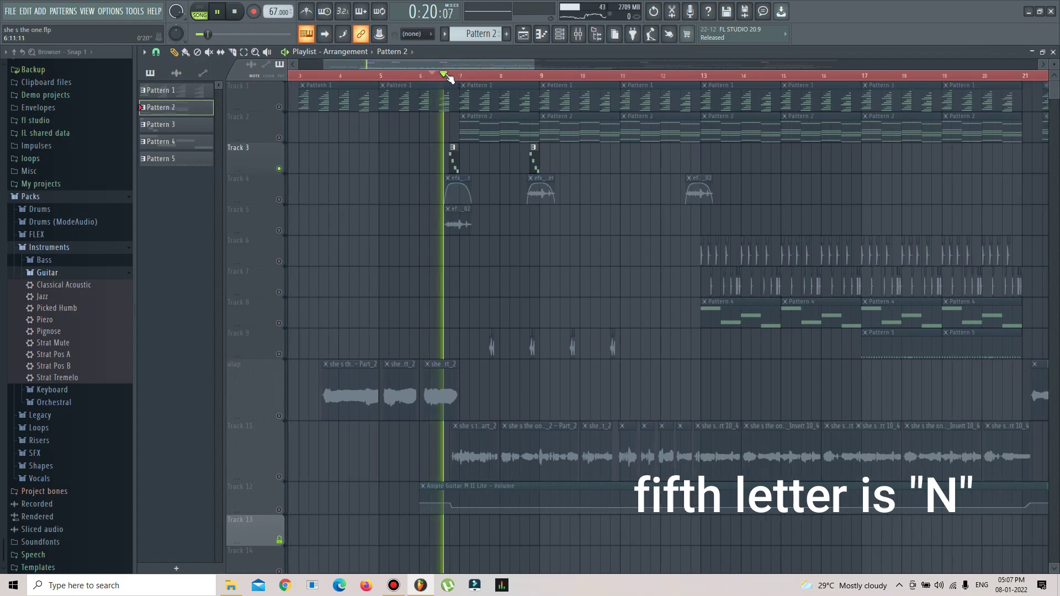
- Play Pattern 3's FL Keys notes in the piano roll and show the FL Keys instrument settings beside the notes
{"action": "double_click", "coordinate": [484, 155]}
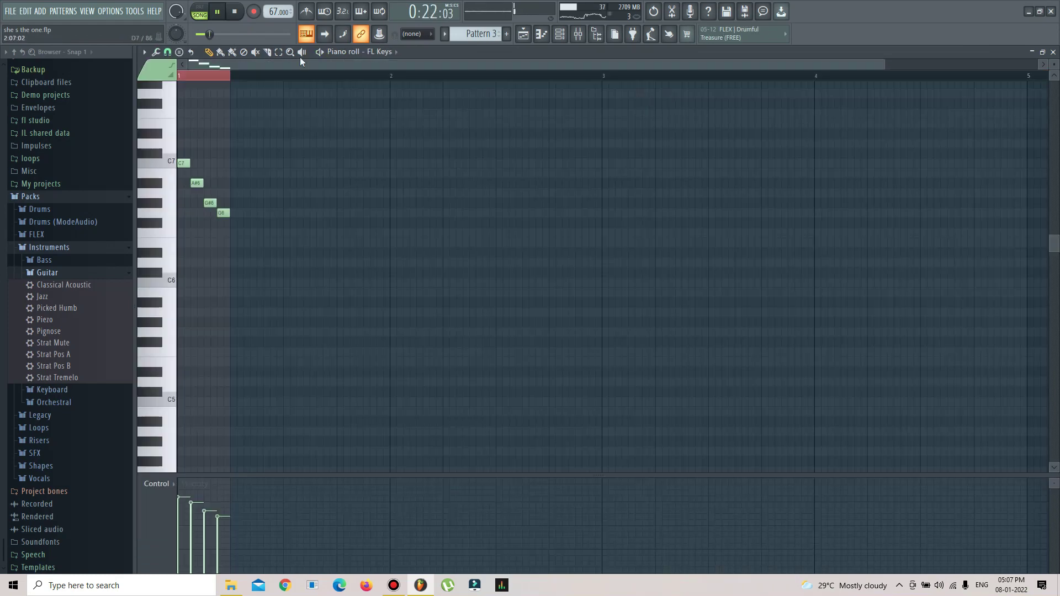
{"action": "scroll", "coordinate": [194, 76], "scroll_direction": "up", "scroll_amount": 5}
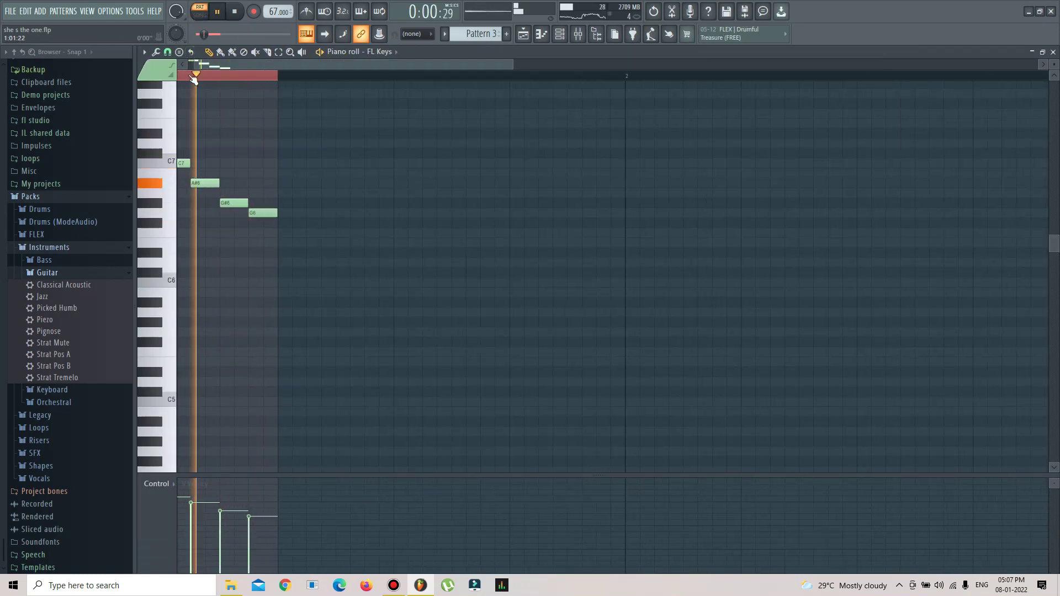
{"action": "left_click", "coordinate": [560, 34]}
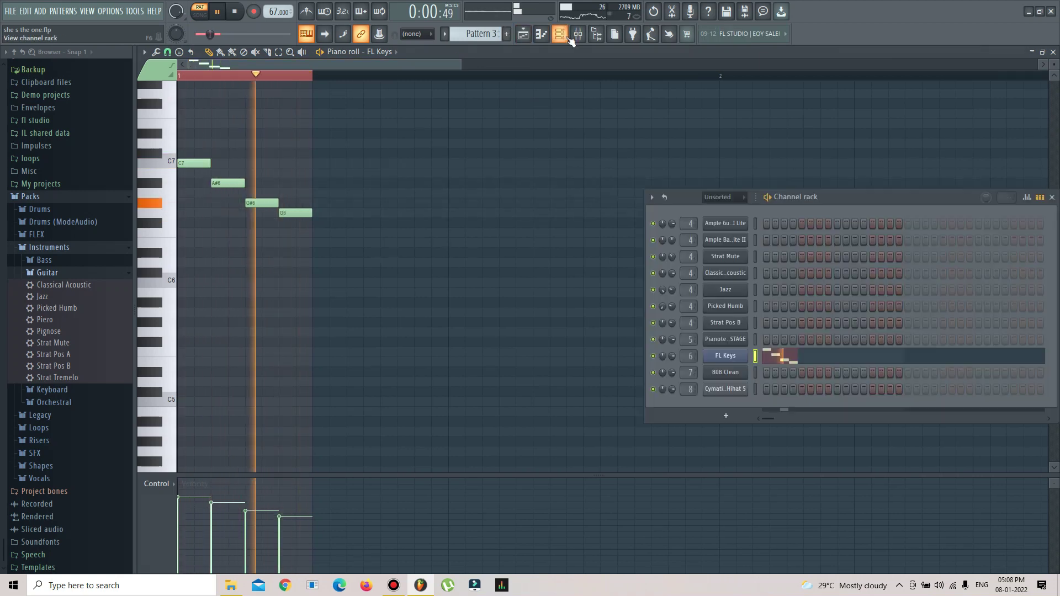
{"action": "left_click", "coordinate": [727, 358]}
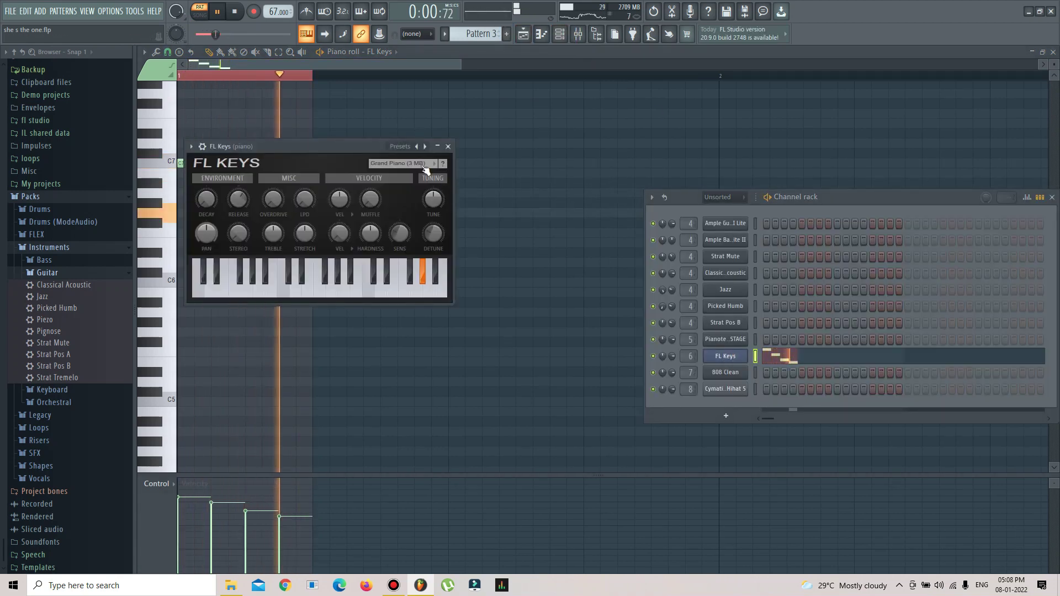
{"action": "left_click_drag", "start_coordinate": [356, 145], "coordinate": [701, 155]}
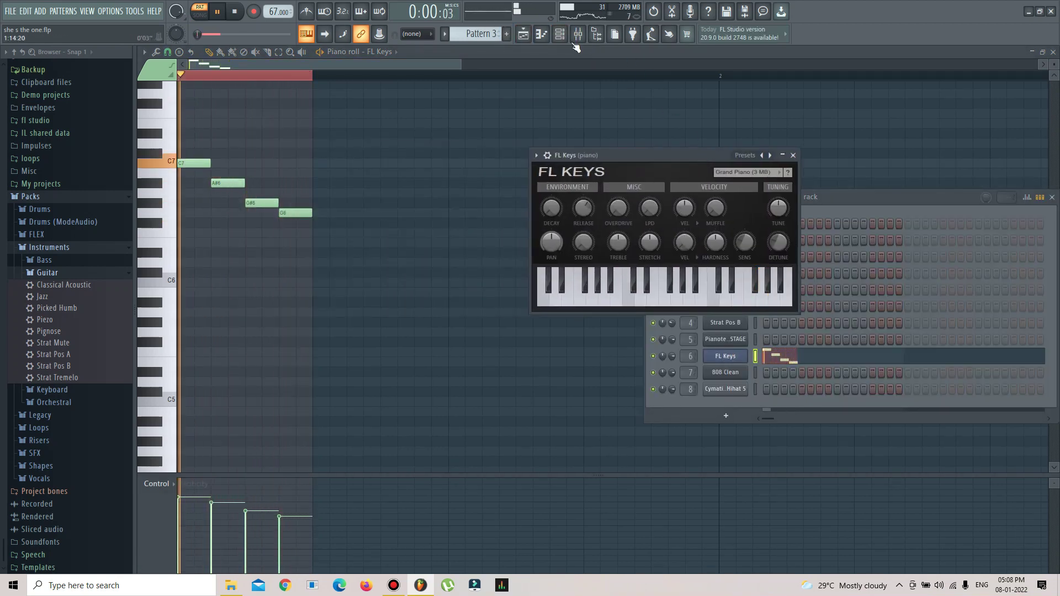
- Return to the playlist, solo Tracks 4 and 5 and play their efx_chimes_cluster_02 clips from bar 6
{"action": "left_click", "coordinate": [523, 33]}
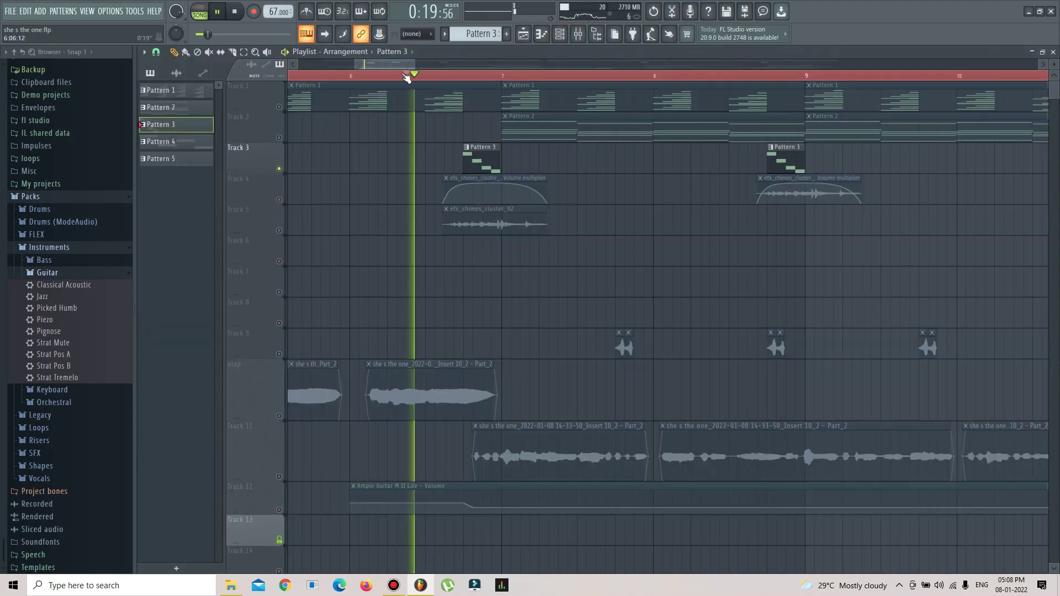
{"action": "scroll", "coordinate": [407, 77], "scroll_direction": "down", "scroll_amount": 2}
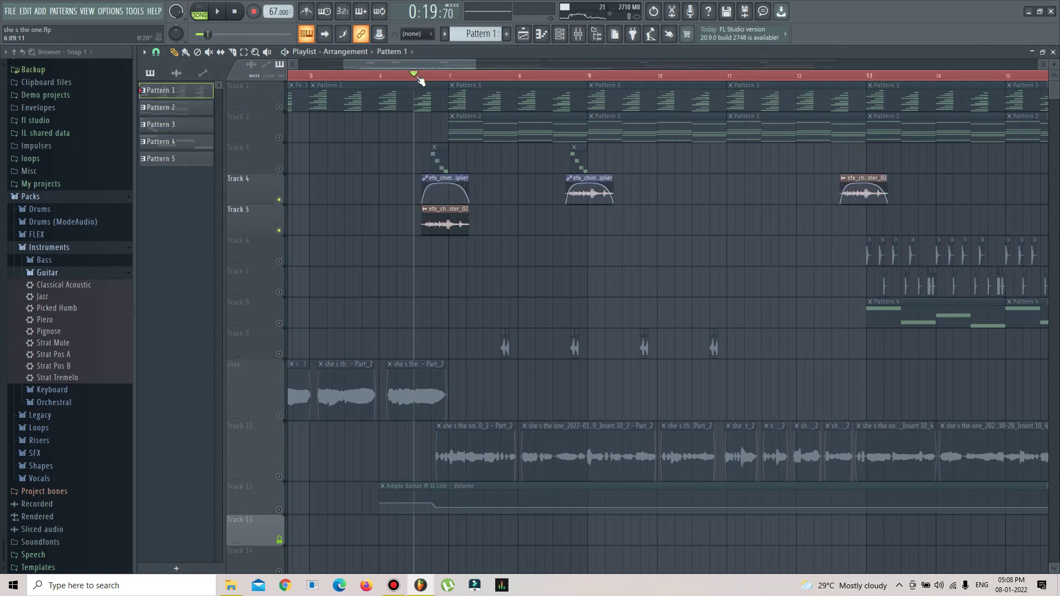
{"action": "scroll", "coordinate": [420, 77], "scroll_direction": "up", "scroll_amount": 3}
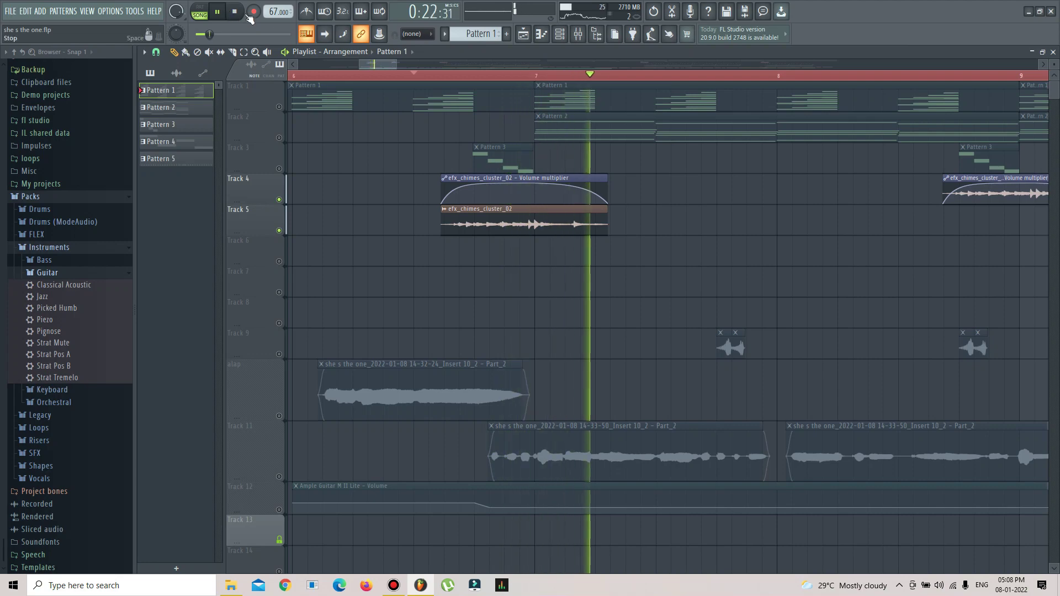
{"action": "scroll", "coordinate": [665, 79], "scroll_direction": "down", "scroll_amount": 3}
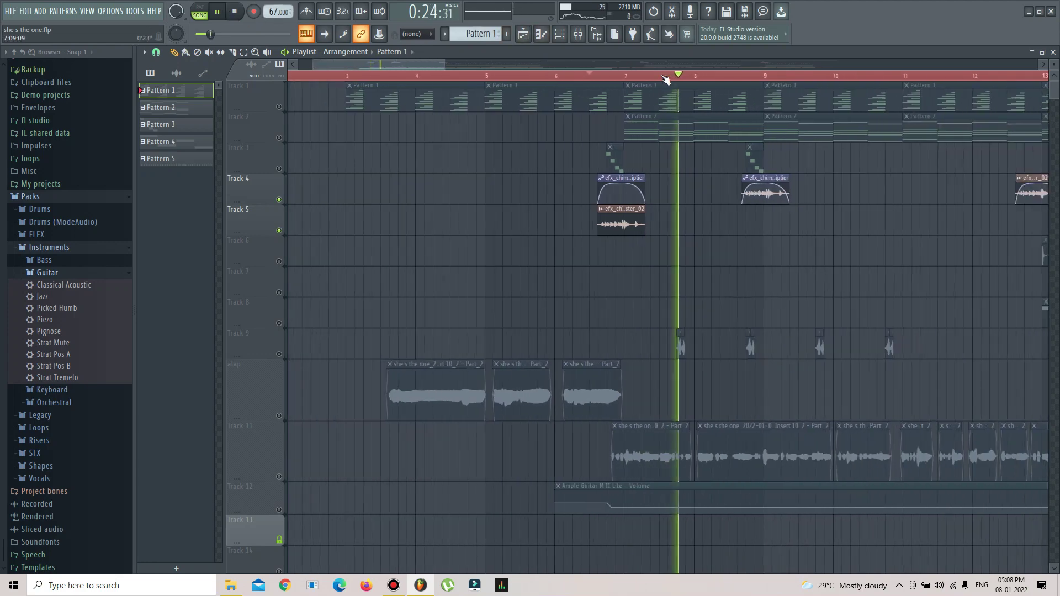
{"action": "scroll", "coordinate": [665, 79], "scroll_direction": "down", "scroll_amount": 3}
{"action": "scroll", "coordinate": [665, 79], "scroll_direction": "down", "scroll_amount": 1}
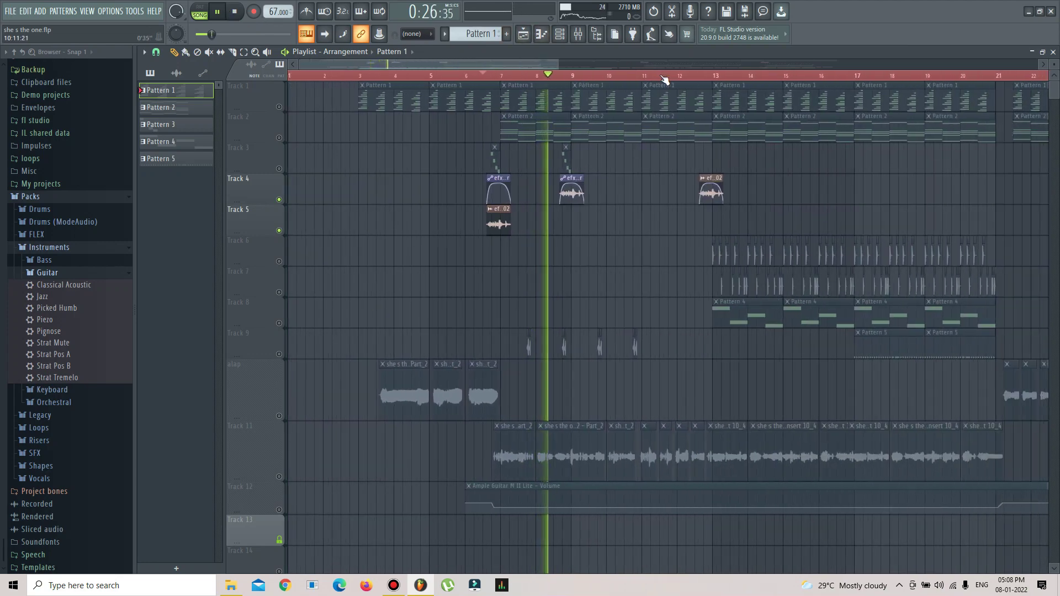
{"action": "scroll", "coordinate": [664, 79], "scroll_direction": "down", "scroll_amount": 3}
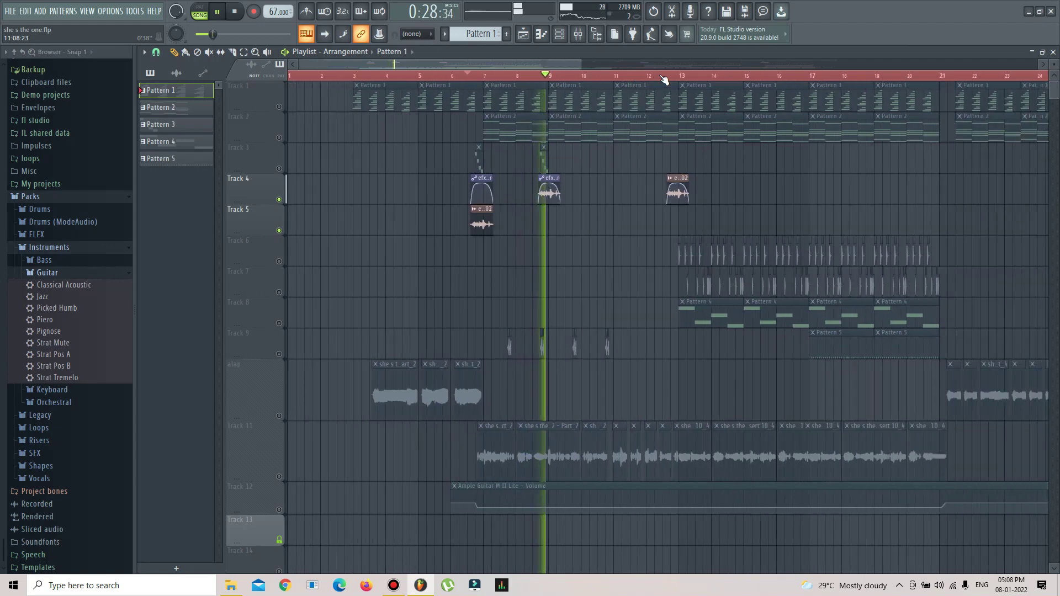
{"action": "scroll", "coordinate": [665, 79], "scroll_direction": "down", "scroll_amount": 6}
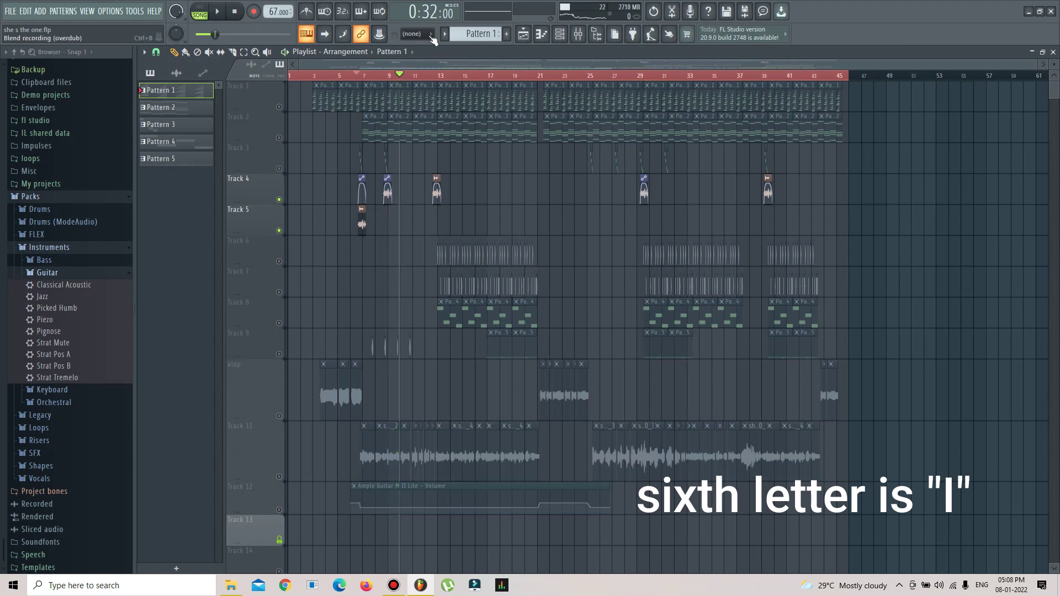
- Move the playhead to bar 13 and enable Track 6 alongside Tracks 4 and 5
{"action": "left_click", "coordinate": [435, 79]}
{"action": "scroll", "coordinate": [436, 79], "scroll_direction": "up", "scroll_amount": 20}
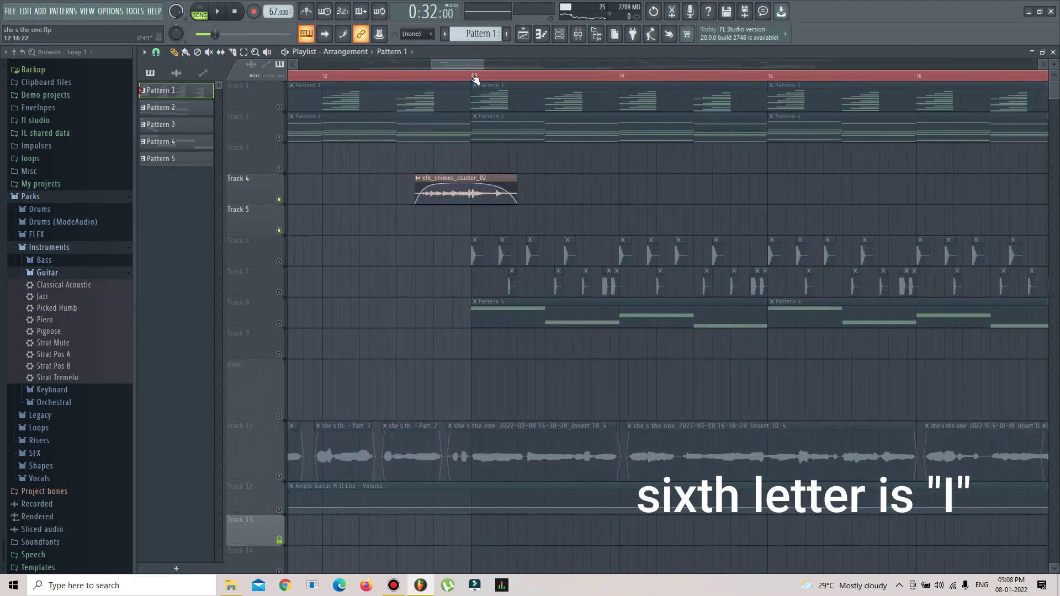
{"action": "scroll", "coordinate": [474, 77], "scroll_direction": "down", "scroll_amount": 5}
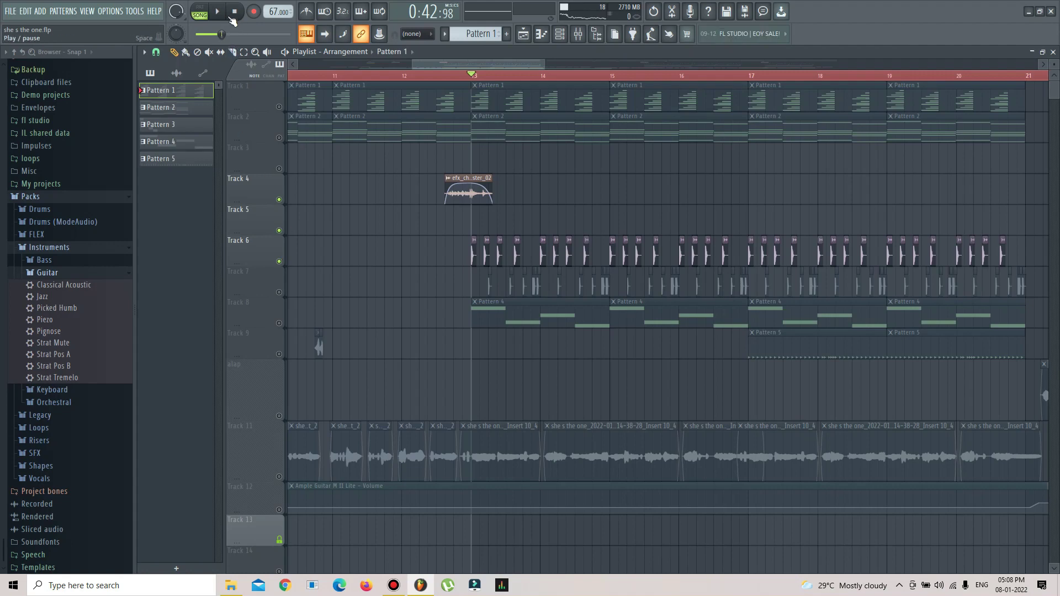
- Select bars 13 and 14 as the playlist's loop range and play Track 6's kick clips
{"action": "scroll", "coordinate": [472, 79], "scroll_direction": "up", "scroll_amount": 5}
{"action": "left_click_drag", "start_coordinate": [473, 77], "coordinate": [769, 77]}
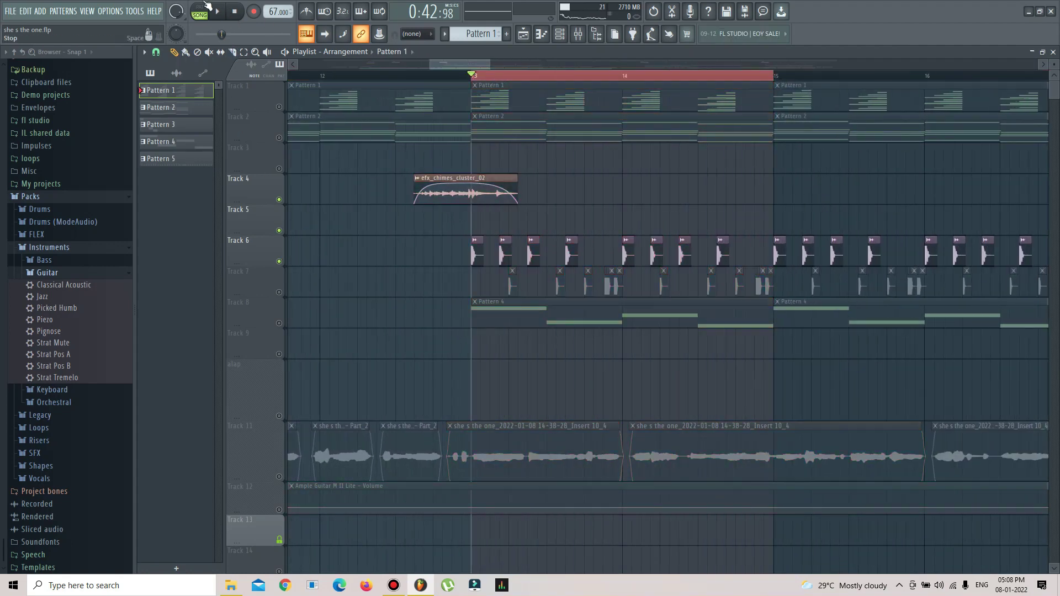
{"action": "left_click_drag", "start_coordinate": [479, 66], "coordinate": [476, 66]}
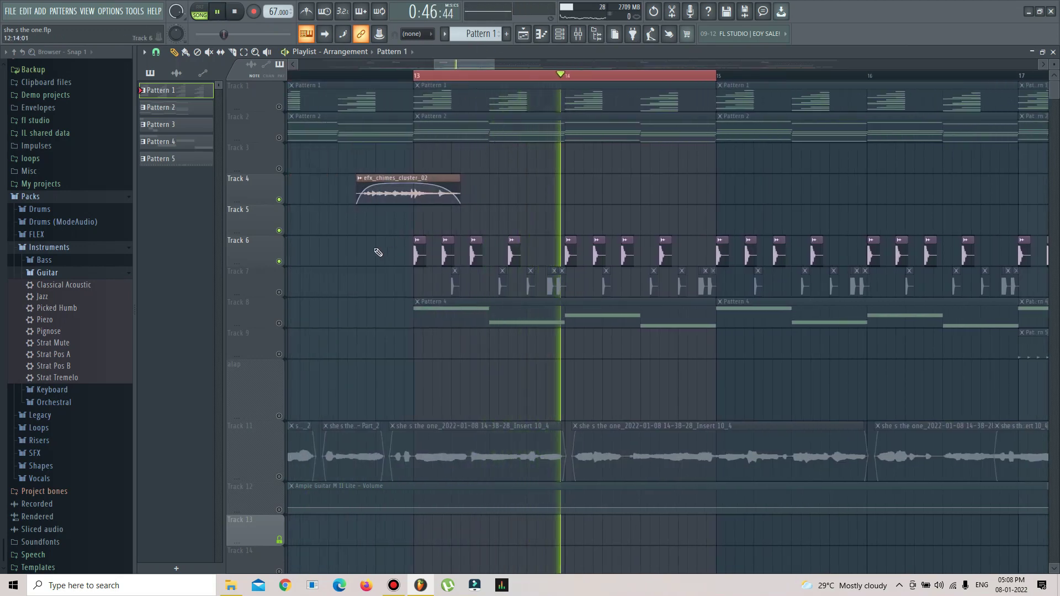
- Enable Track 7 during the loop and show its Cobra Snare clips alongside the GO TO Kick clips in bar 13
{"action": "scroll", "coordinate": [535, 82], "scroll_direction": "up", "scroll_amount": 2}
{"action": "scroll", "coordinate": [535, 81], "scroll_direction": "up", "scroll_amount": 1}
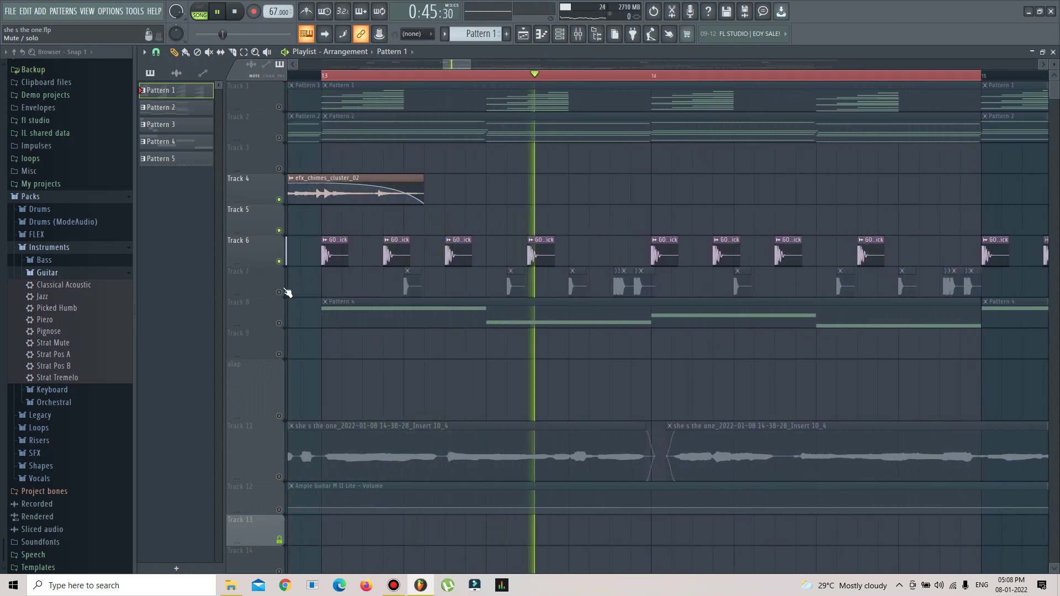
{"action": "left_click", "coordinate": [280, 293]}
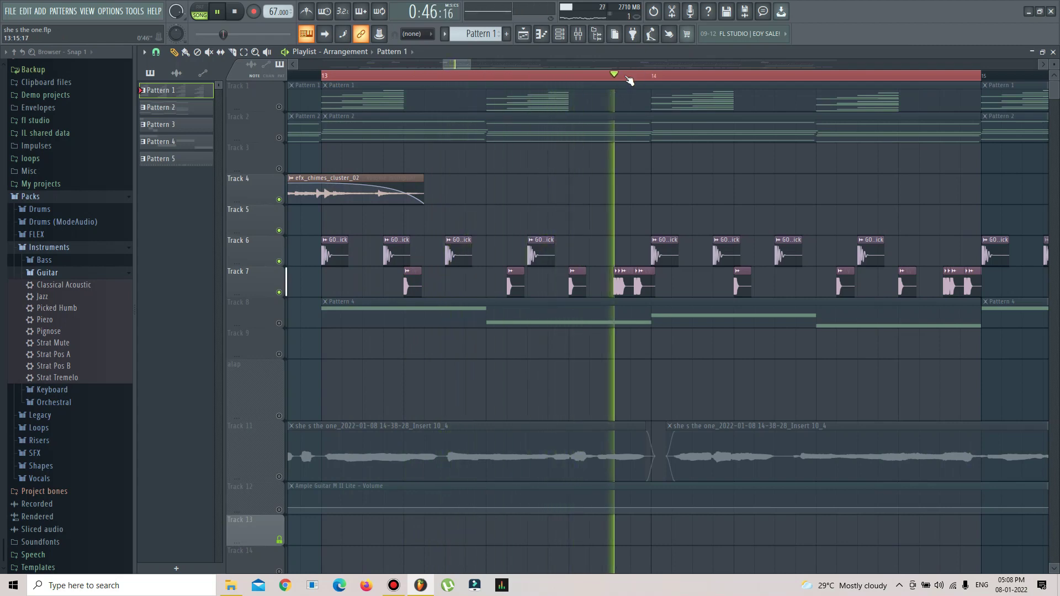
{"action": "scroll", "coordinate": [626, 77], "scroll_direction": "up", "scroll_amount": 7}
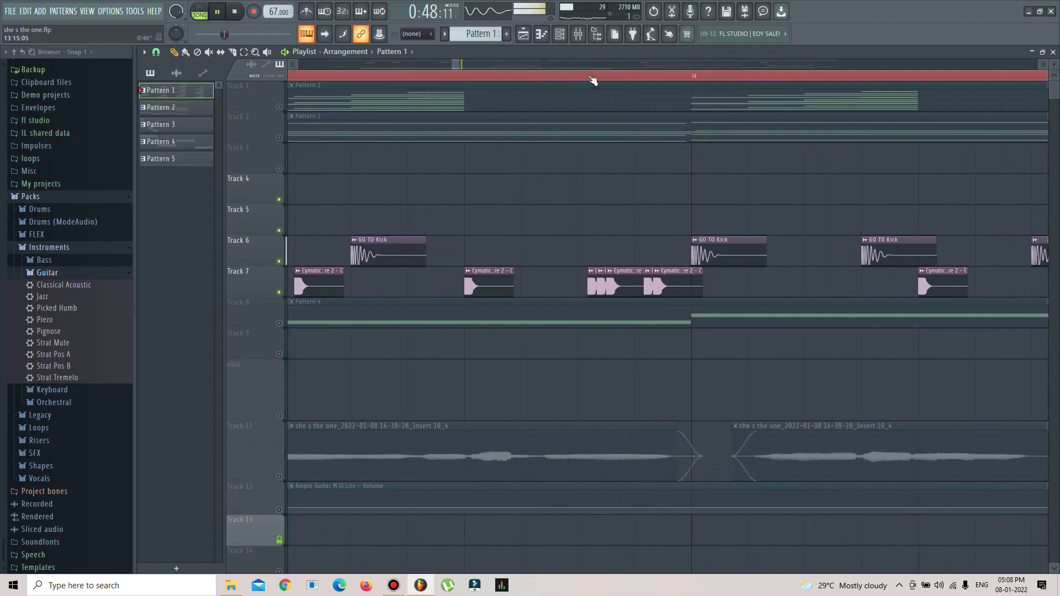
- Try playlist grid snaps of 1/3 step, 1/4 step and 1/6 step on the closely spaced snare clips in bar 13
{"action": "left_click", "coordinate": [155, 53]}
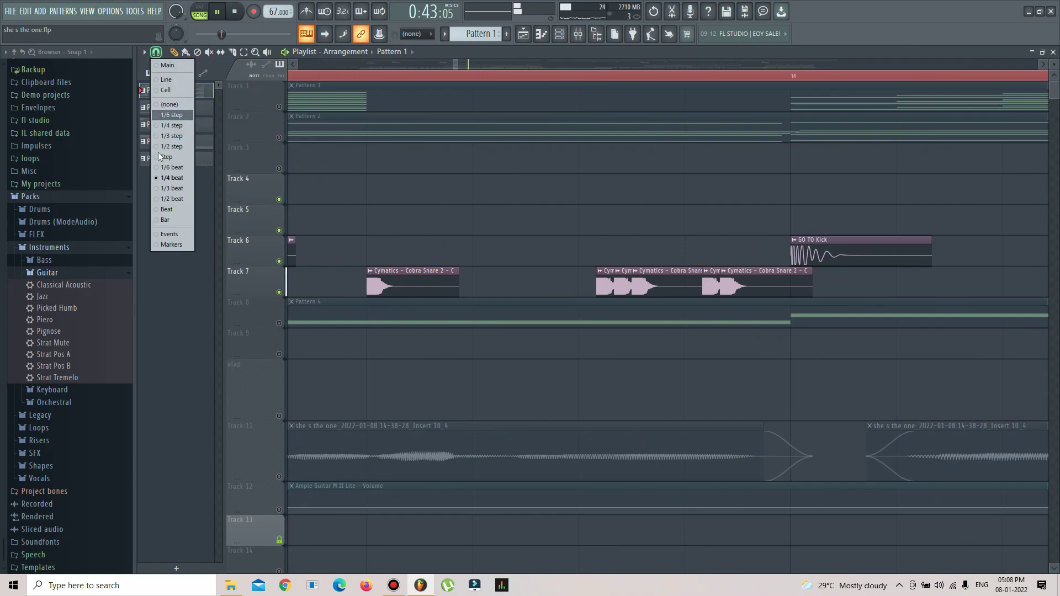
{"action": "left_click", "coordinate": [164, 136]}
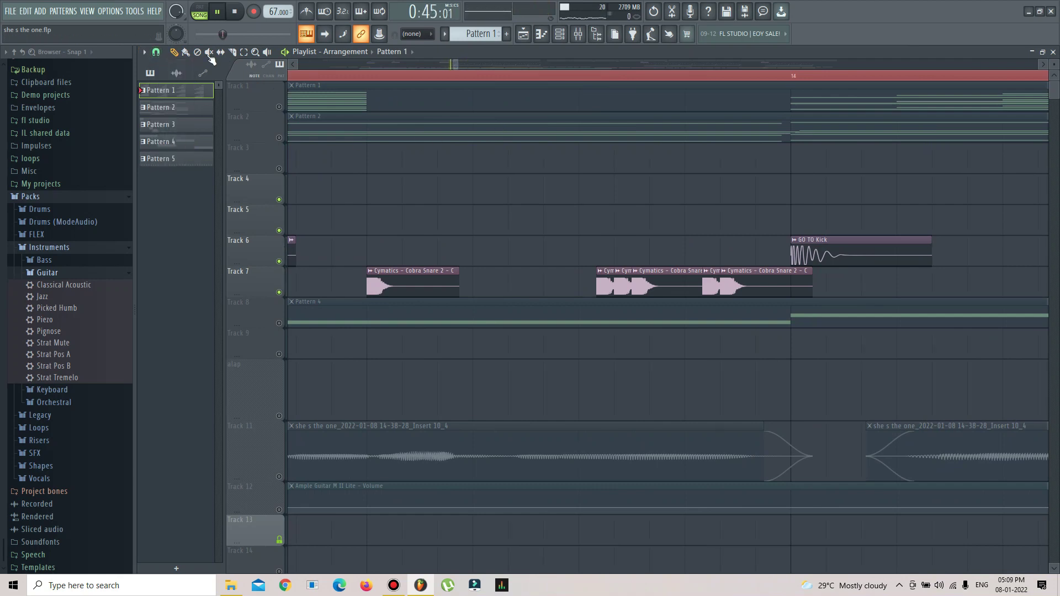
{"action": "left_click", "coordinate": [156, 53]}
{"action": "left_click", "coordinate": [167, 125]}
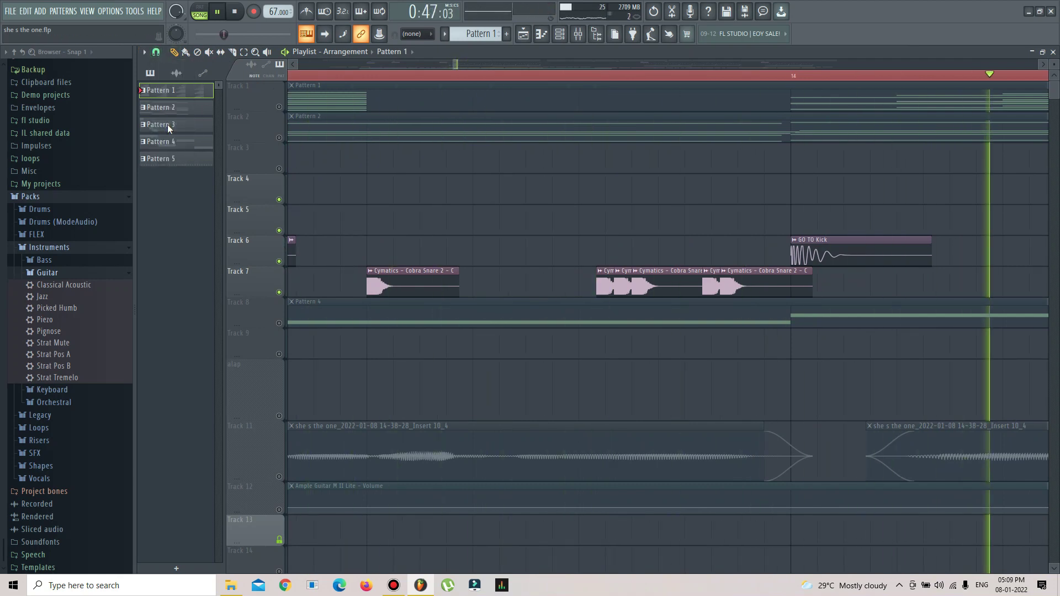
{"action": "left_click", "coordinate": [155, 53]}
{"action": "left_click", "coordinate": [167, 136]}
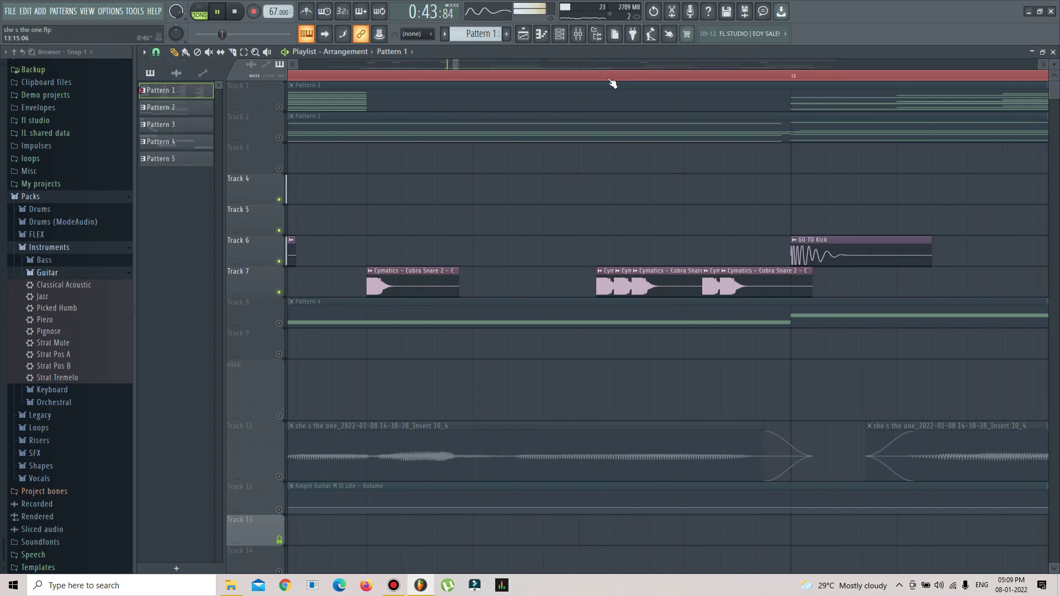
{"action": "left_click", "coordinate": [156, 54]}
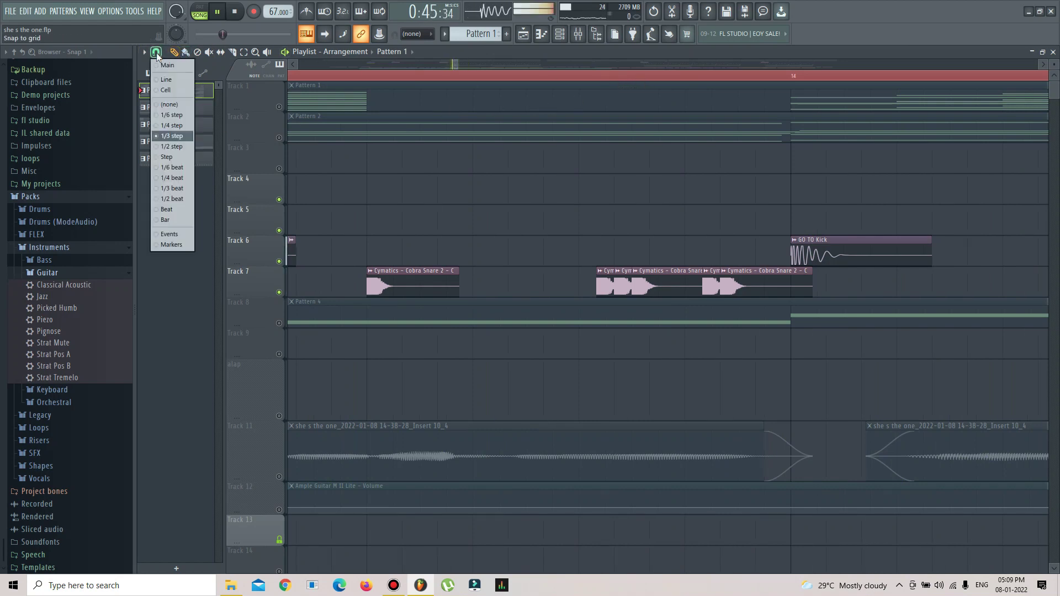
{"action": "left_click", "coordinate": [164, 113]}
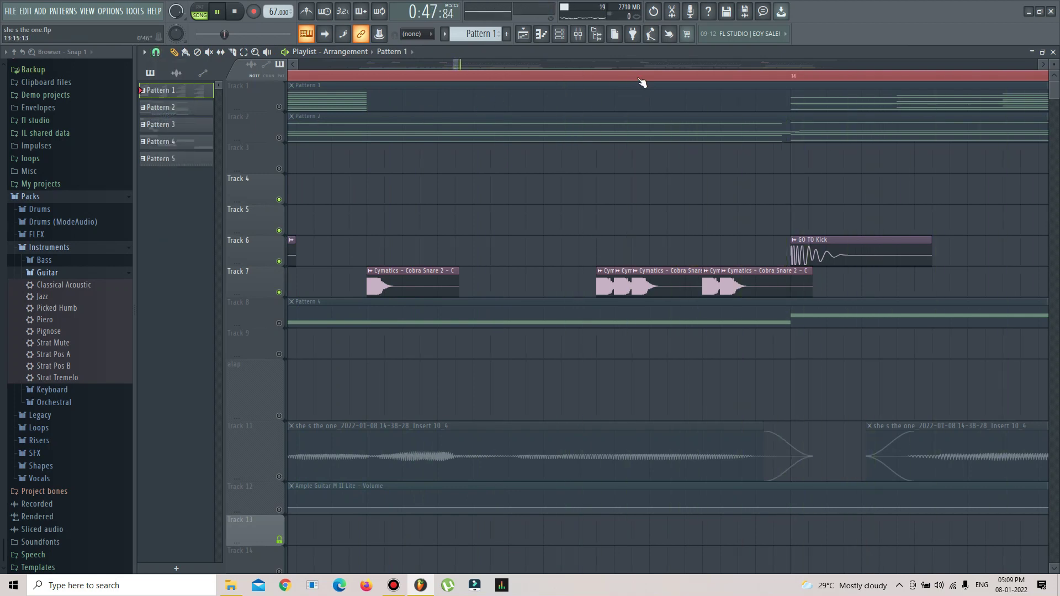
- Set the playlist's grid snap to 1/4 beat and pause the playback
{"action": "scroll", "coordinate": [641, 76], "scroll_direction": "up", "scroll_amount": 5}
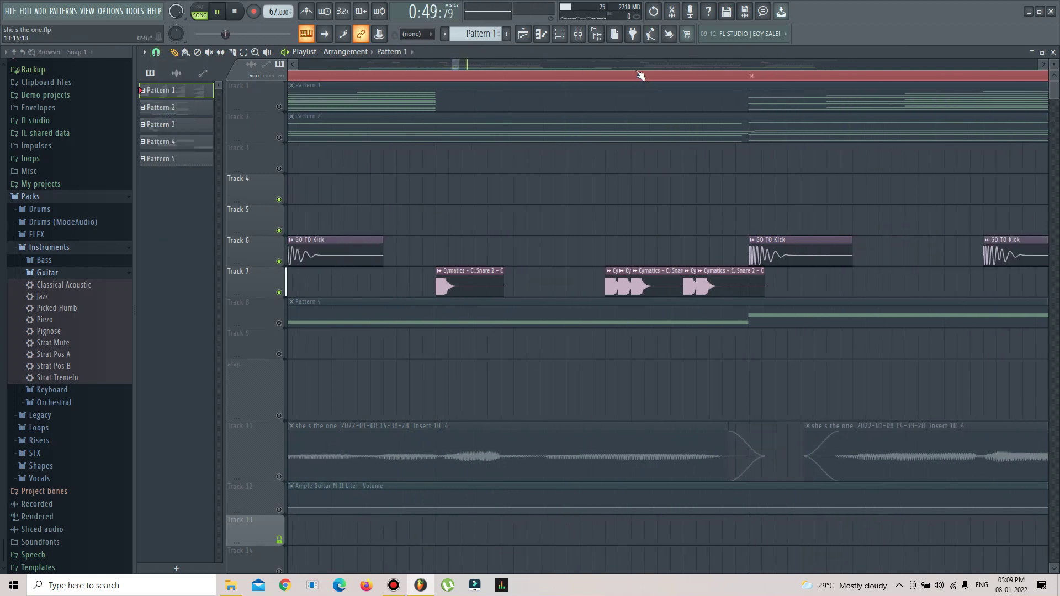
{"action": "scroll", "coordinate": [641, 75], "scroll_direction": "down", "scroll_amount": 2}
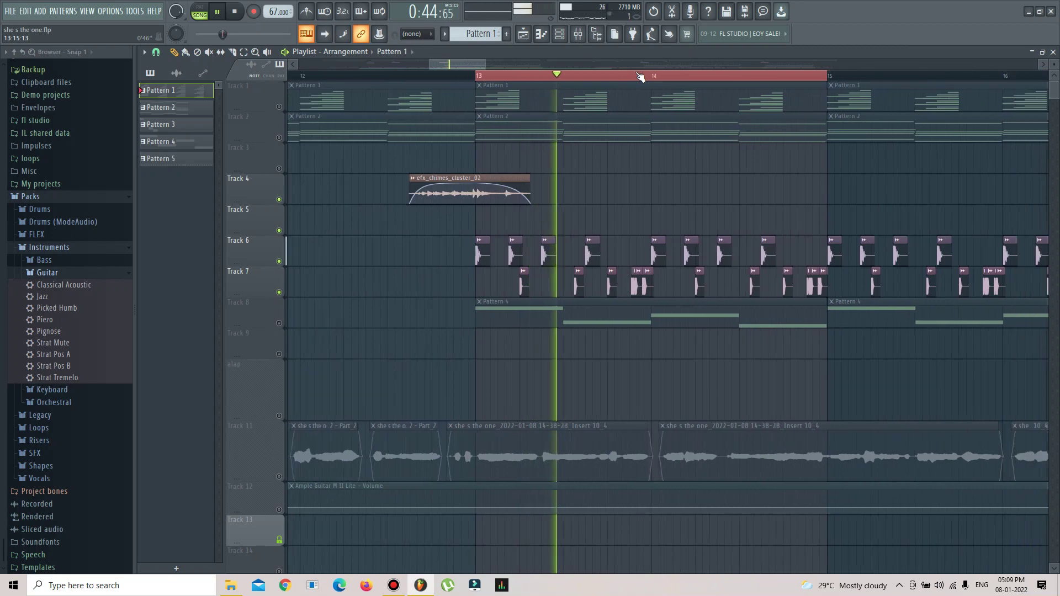
{"action": "left_click", "coordinate": [156, 52]}
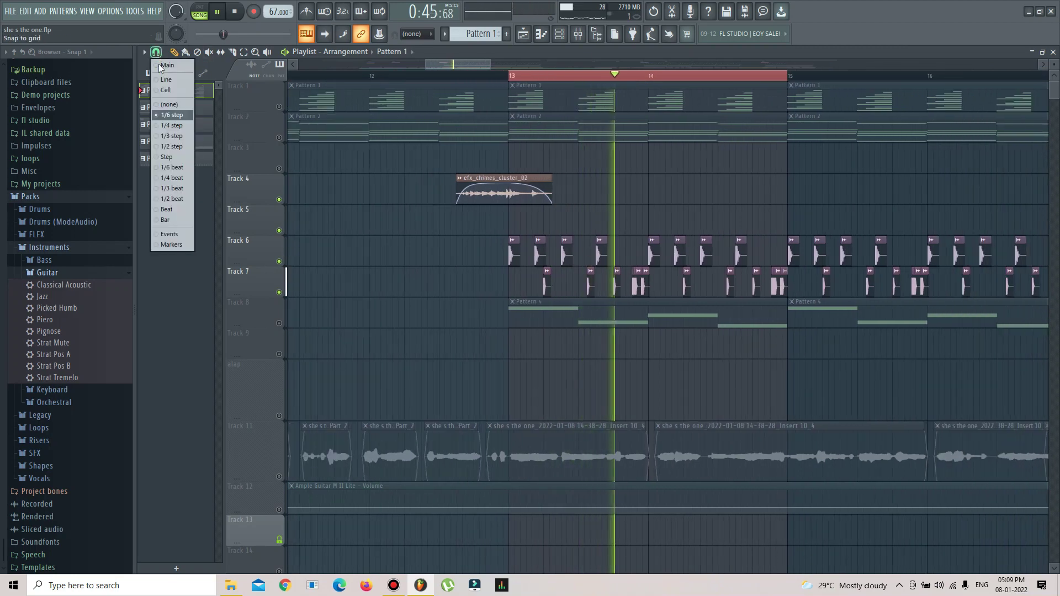
{"action": "left_click", "coordinate": [168, 177]}
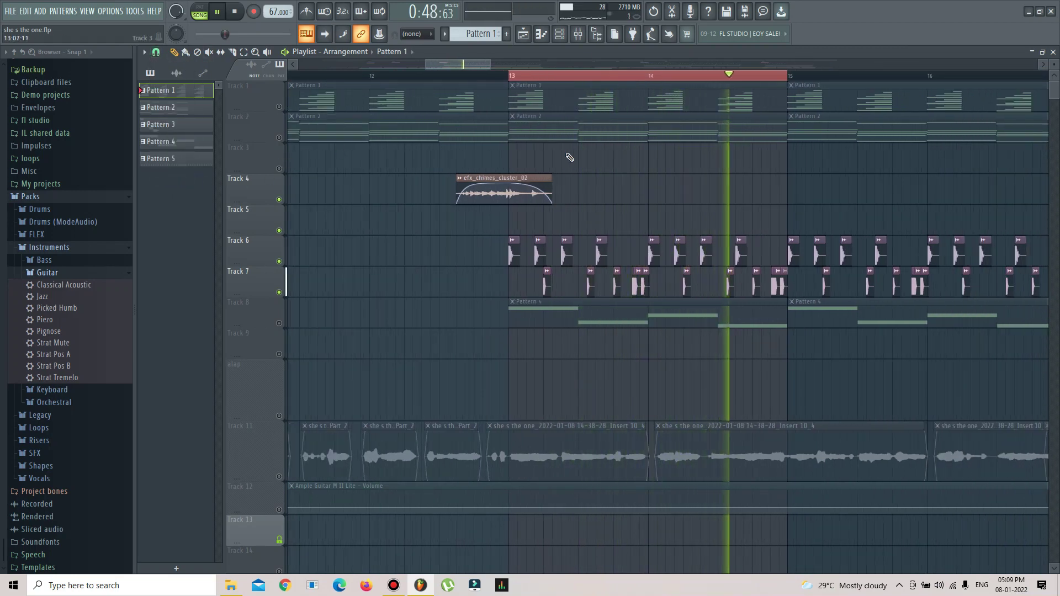
{"action": "scroll", "coordinate": [570, 157], "scroll_direction": "down", "scroll_amount": 1}
{"action": "left_click", "coordinate": [229, 12]}
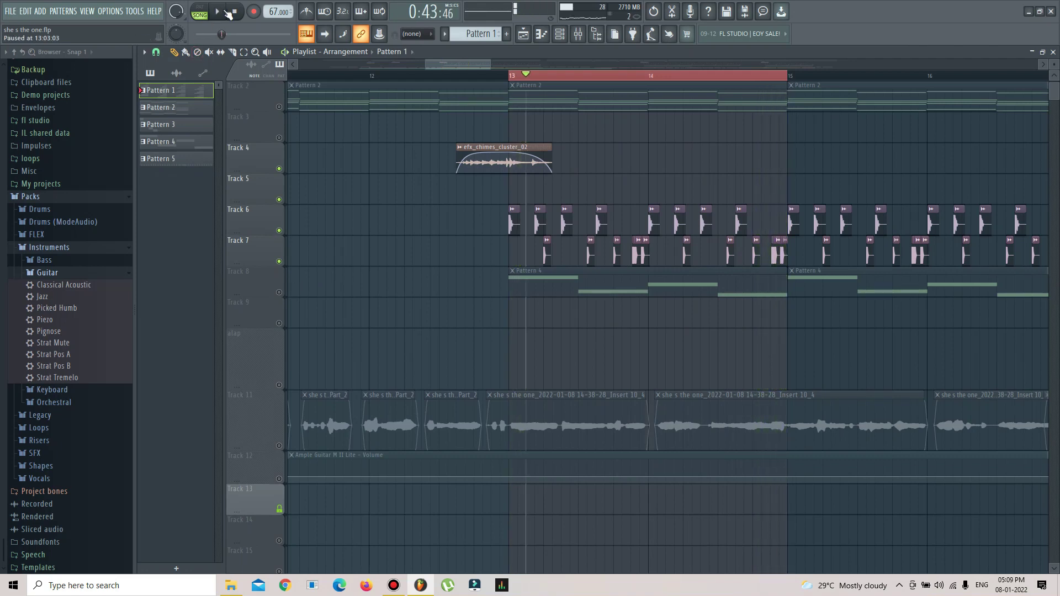
- Solo Track 8 and play Pattern 4's notes in the piano roll with the 808 Clean FLEX settings shown beside them
{"action": "right_click", "coordinate": [280, 293]}
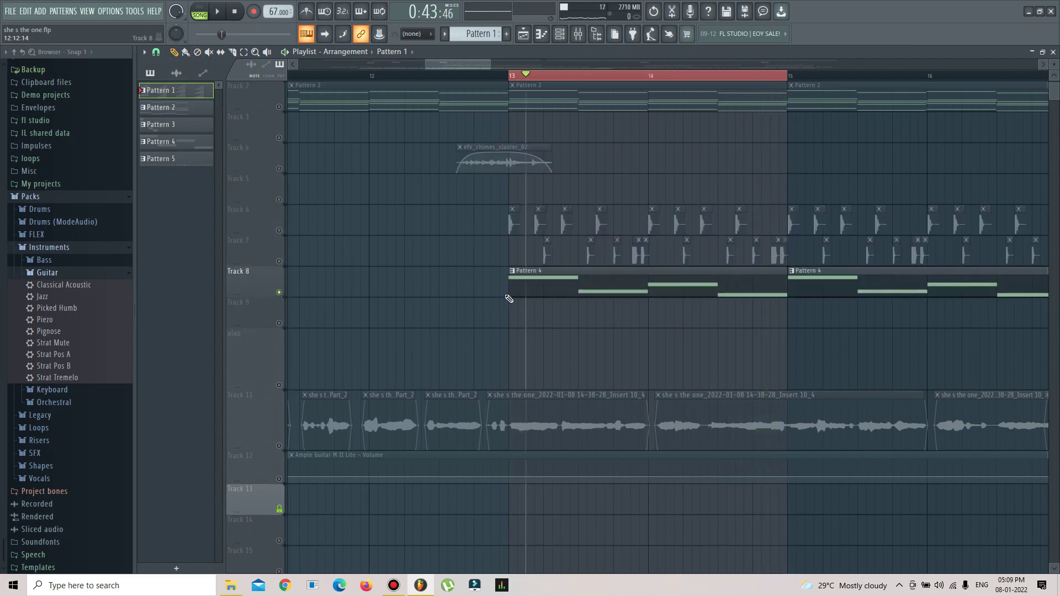
{"action": "double_click", "coordinate": [564, 290]}
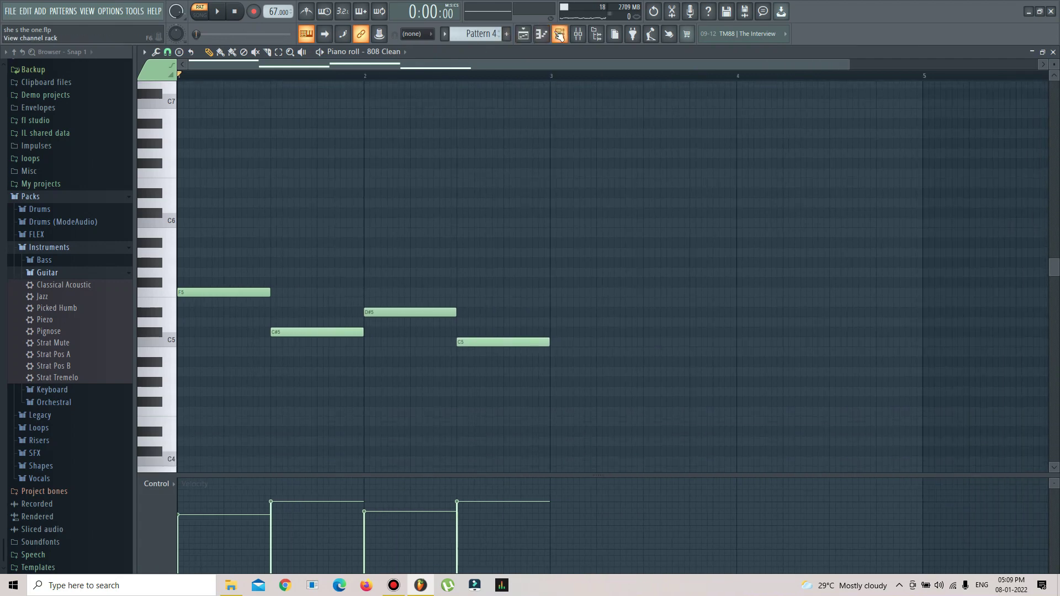
{"action": "left_click", "coordinate": [560, 35]}
{"action": "left_click", "coordinate": [738, 378]}
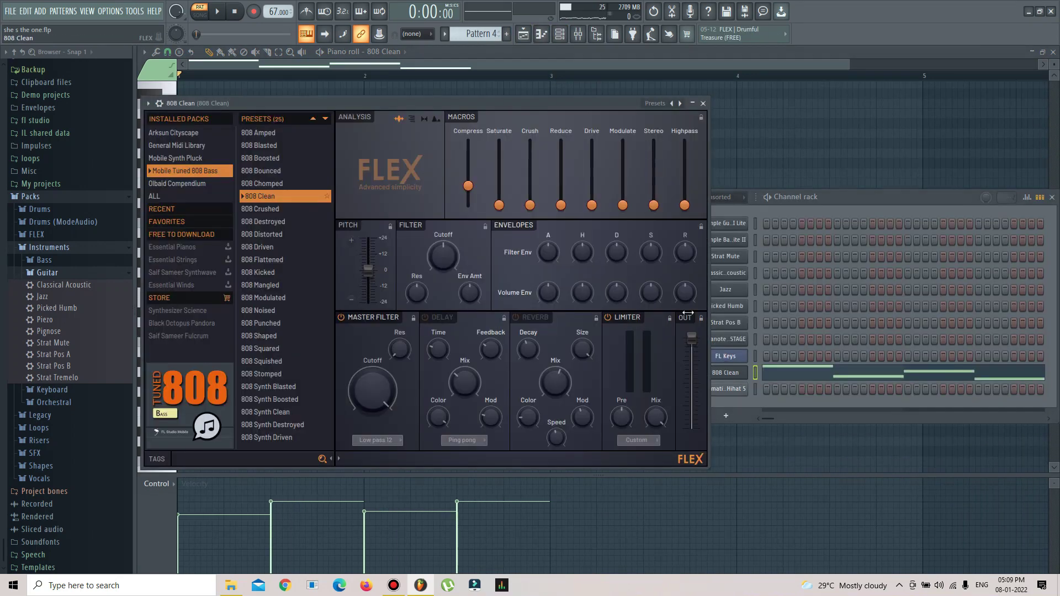
{"action": "left_click_drag", "start_coordinate": [473, 105], "coordinate": [911, 115]}
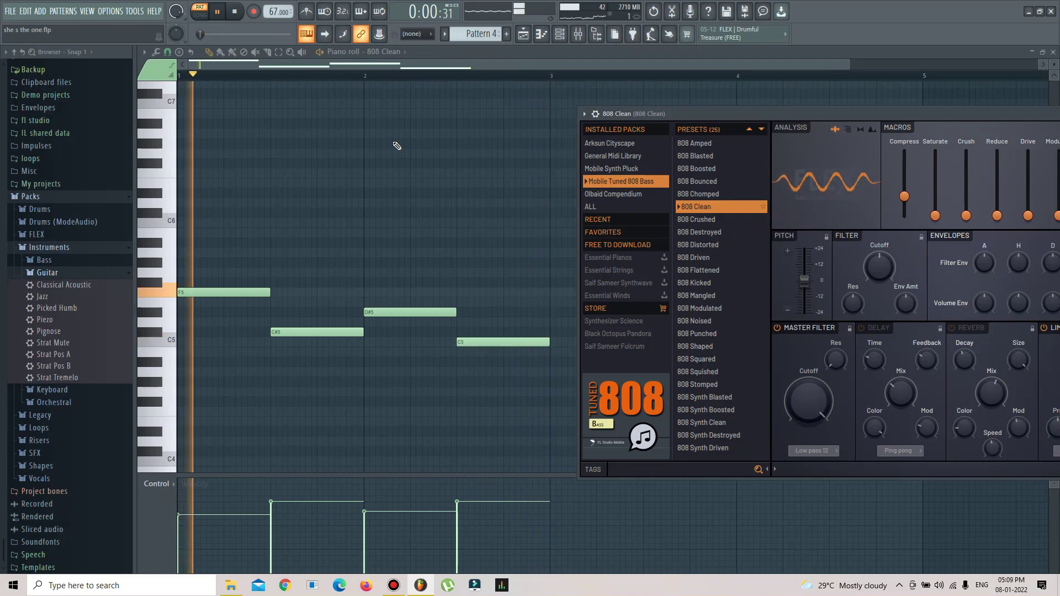
- Return to the playlist's full arrangement and solo Track 9
{"action": "left_click", "coordinate": [523, 38]}
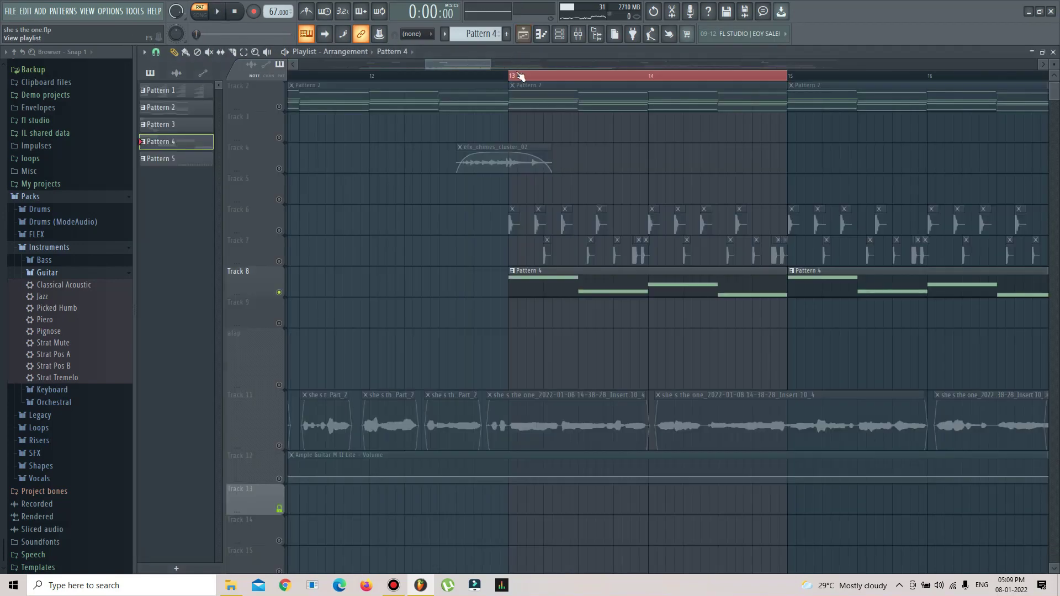
{"action": "scroll", "coordinate": [522, 78], "scroll_direction": "down", "scroll_amount": 5}
{"action": "scroll", "coordinate": [522, 77], "scroll_direction": "down", "scroll_amount": 6}
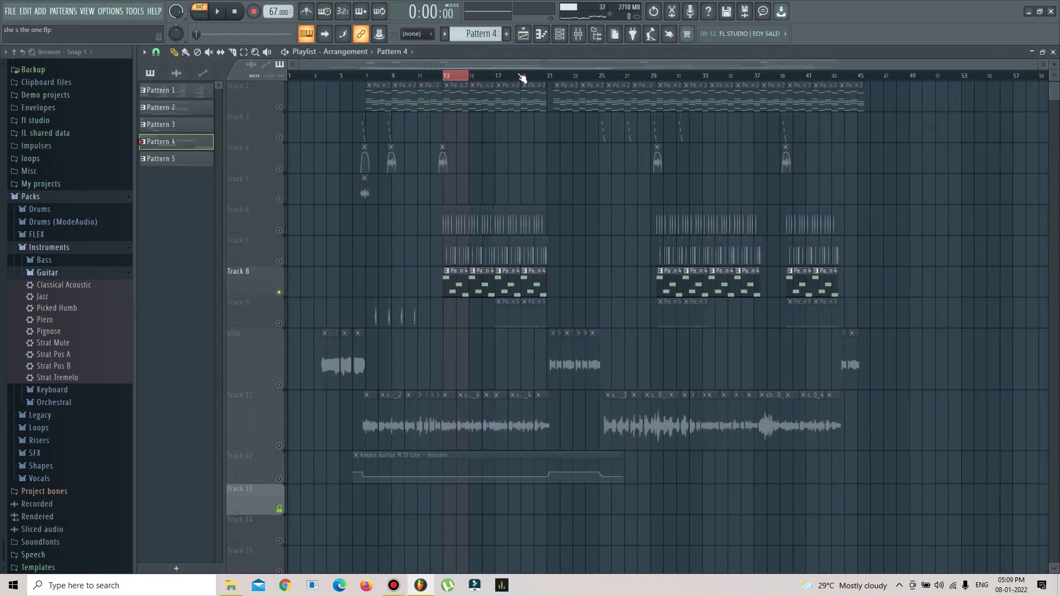
{"action": "right_click", "coordinate": [279, 324]}
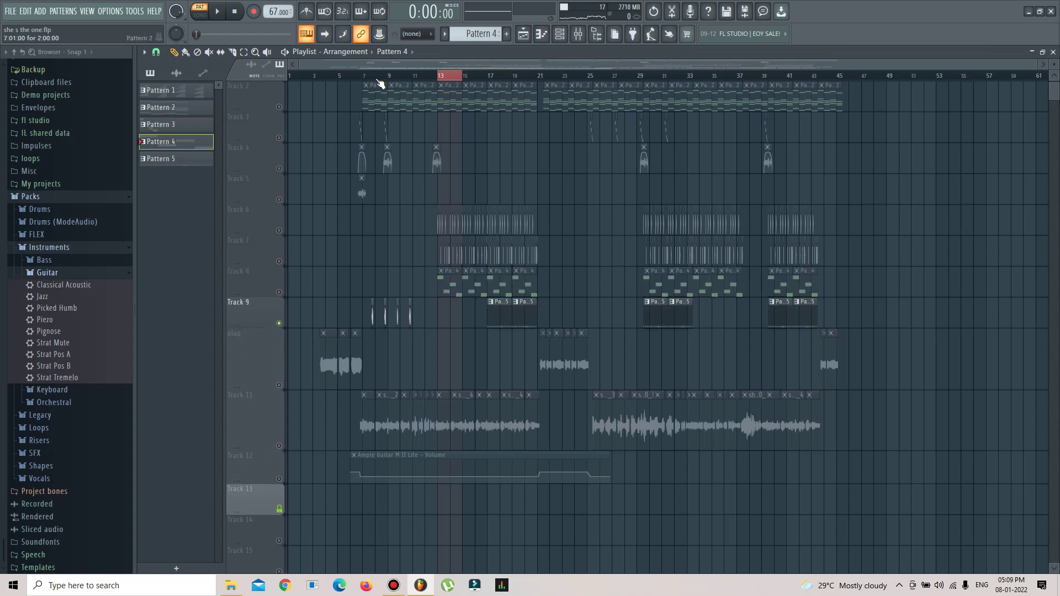
- Play the song from the end of bar 6 and follow Track 9's short Cymatics audio clips through bar 10
{"action": "scroll", "coordinate": [366, 79], "scroll_direction": "up", "scroll_amount": 8}
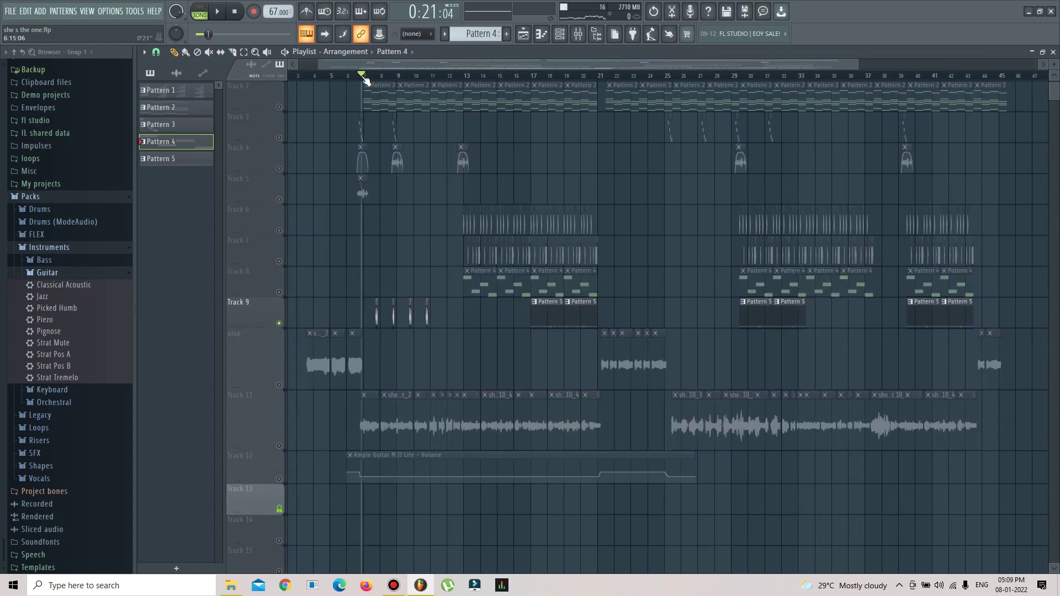
{"action": "scroll", "coordinate": [396, 80], "scroll_direction": "up", "scroll_amount": 4}
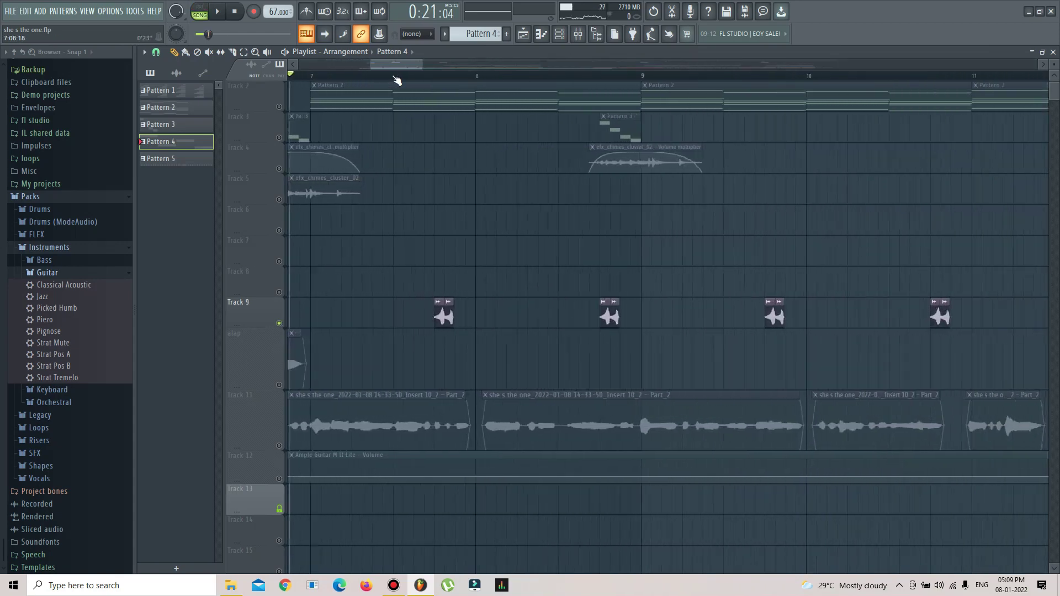
{"action": "scroll", "coordinate": [444, 76], "scroll_direction": "up", "scroll_amount": 5}
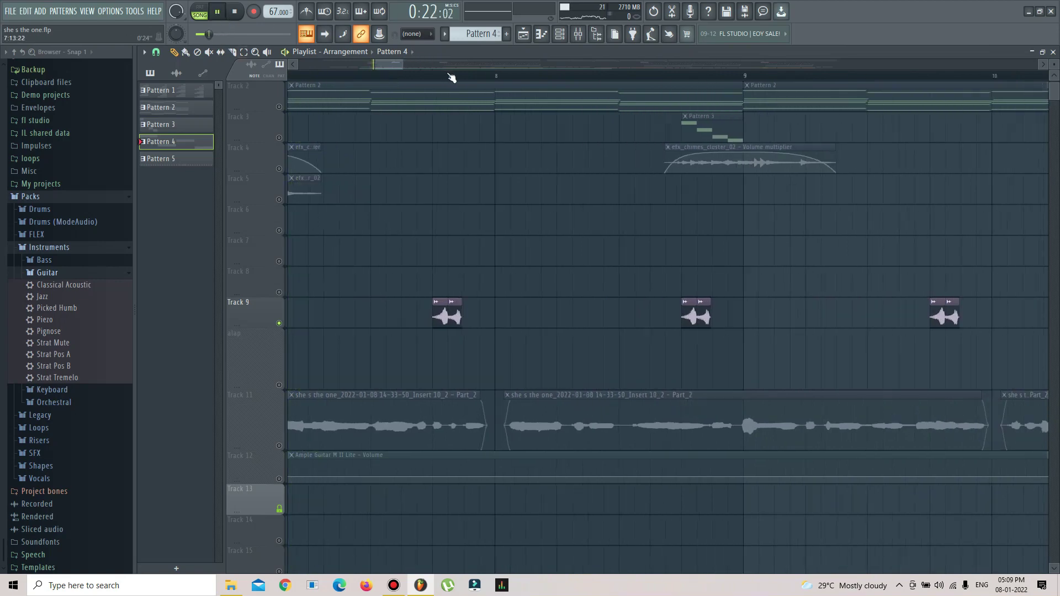
{"action": "scroll", "coordinate": [451, 77], "scroll_direction": "down", "scroll_amount": 2}
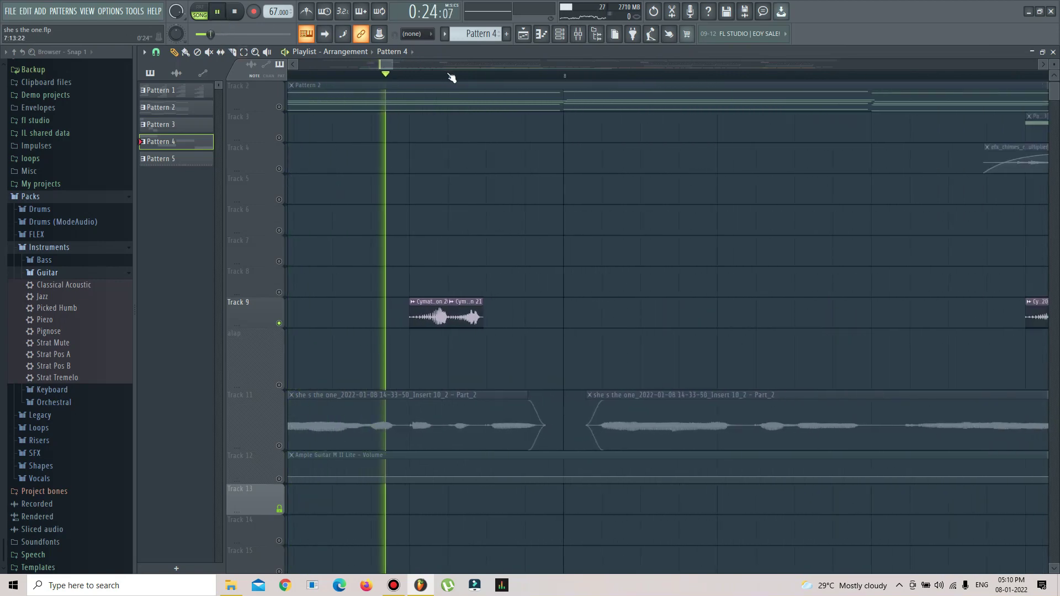
{"action": "scroll", "coordinate": [452, 77], "scroll_direction": "down", "scroll_amount": 2}
{"action": "scroll", "coordinate": [452, 77], "scroll_direction": "down", "scroll_amount": 1}
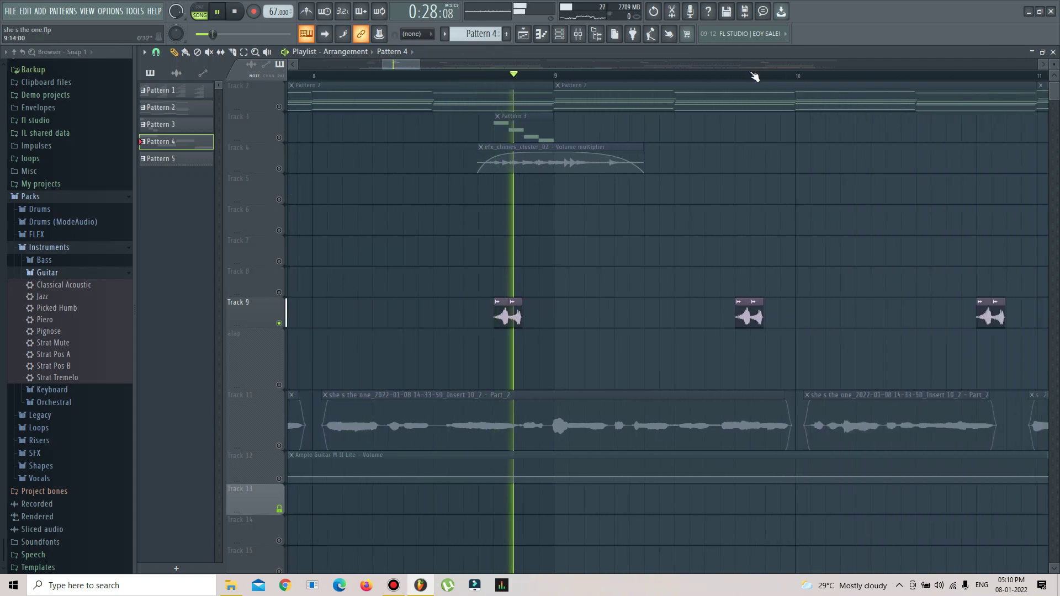
{"action": "scroll", "coordinate": [751, 75], "scroll_direction": "down", "scroll_amount": 2}
{"action": "scroll", "coordinate": [754, 78], "scroll_direction": "down", "scroll_amount": 1}
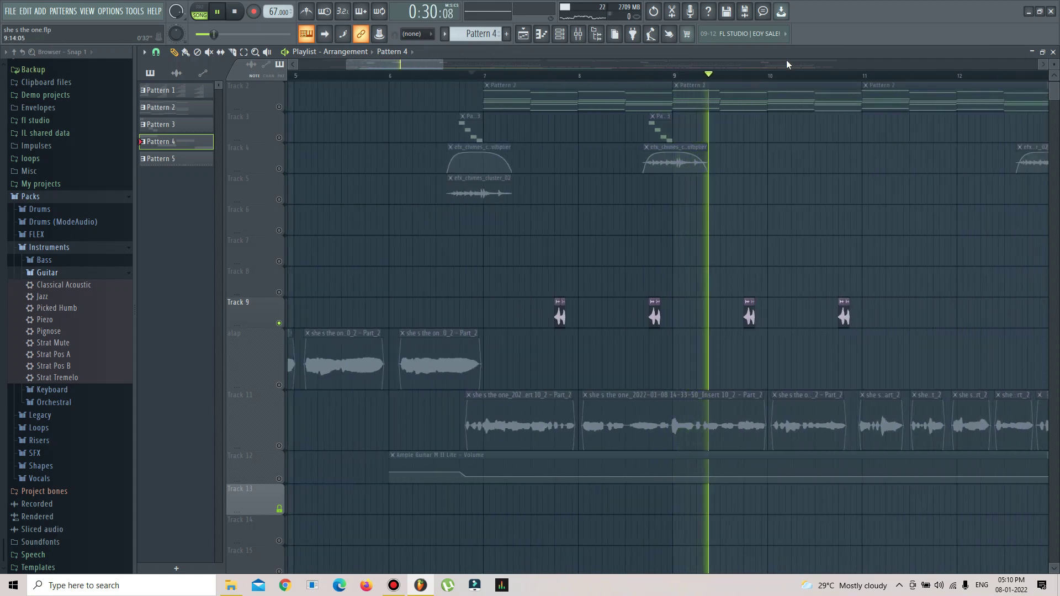
{"action": "scroll", "coordinate": [787, 64], "scroll_direction": "right", "scroll_amount": 1}
{"action": "scroll", "coordinate": [787, 65], "scroll_direction": "right", "scroll_amount": 4}
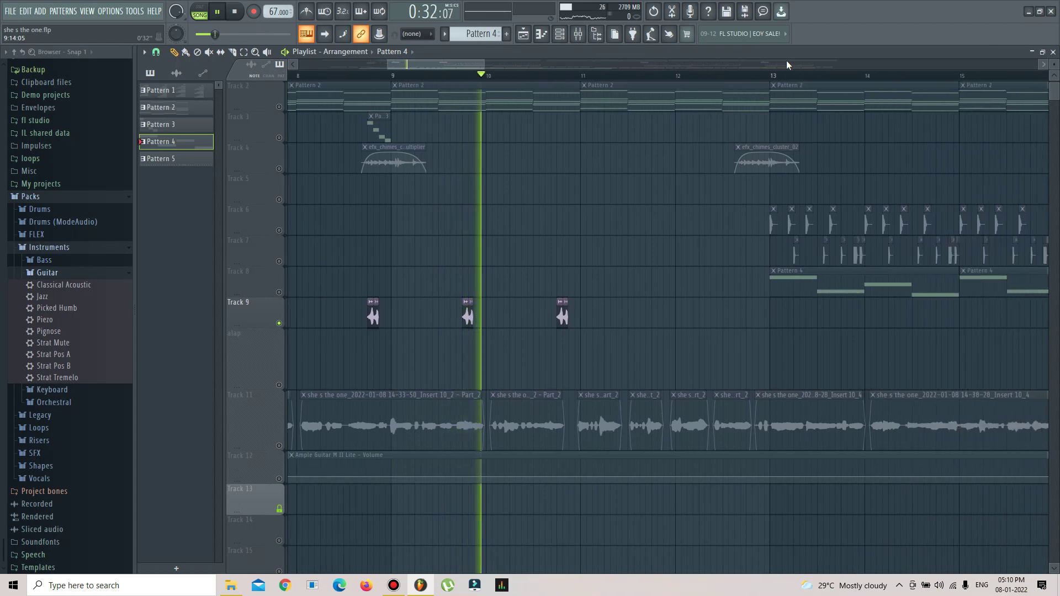
{"action": "scroll", "coordinate": [786, 64], "scroll_direction": "right", "scroll_amount": 3}
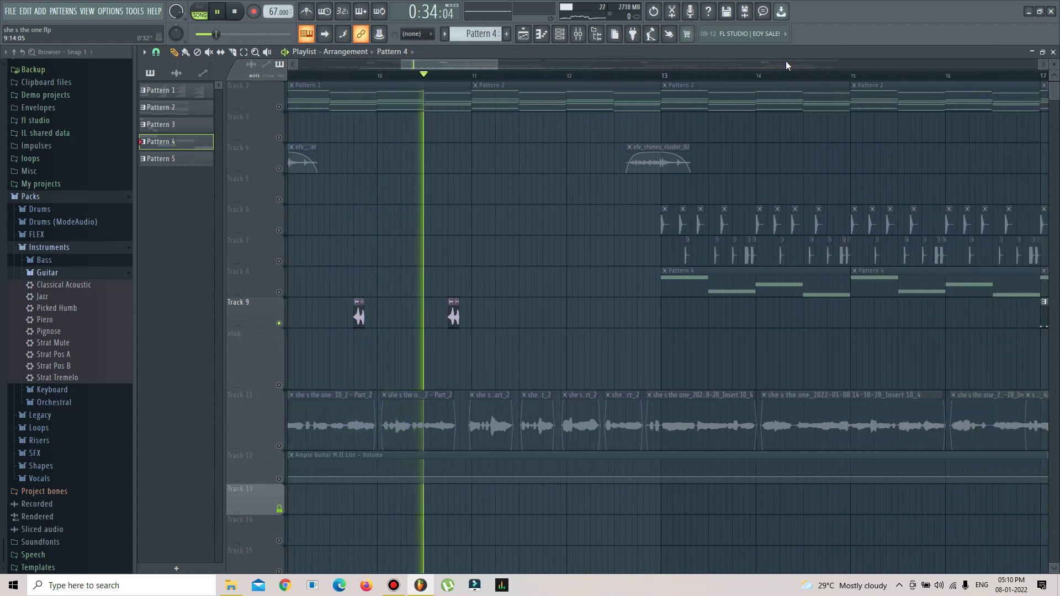
- Play Track 9 from just before bar 17 and show Pattern 5's Cobra Closed Hihat 5 notes in the piano roll
{"action": "scroll", "coordinate": [737, 80], "scroll_direction": "down", "scroll_amount": 2}
{"action": "scroll", "coordinate": [768, 62], "scroll_direction": "right", "scroll_amount": 3}
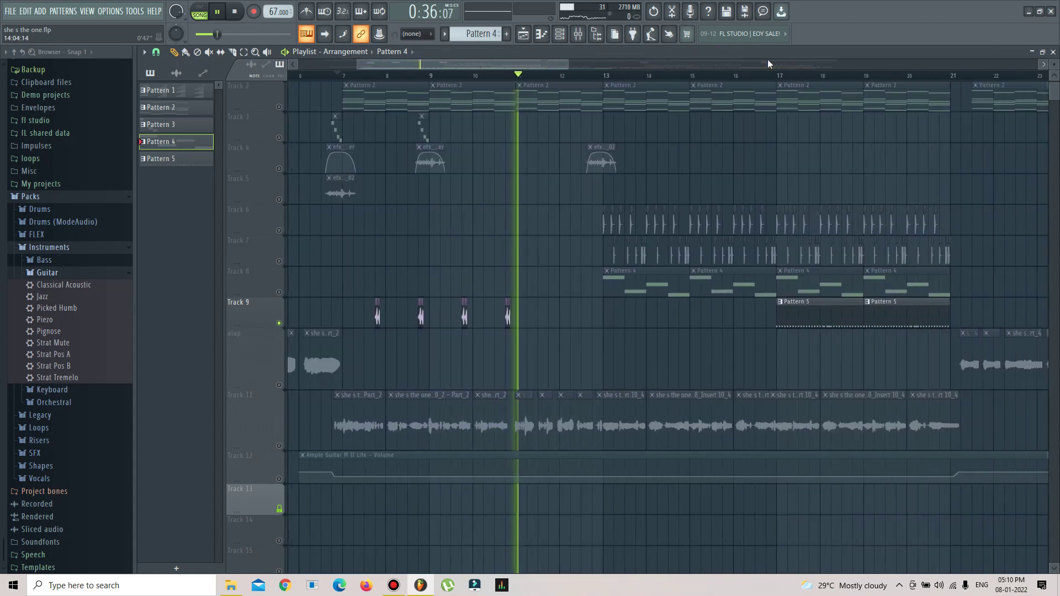
{"action": "scroll", "coordinate": [768, 59], "scroll_direction": "right", "scroll_amount": 4}
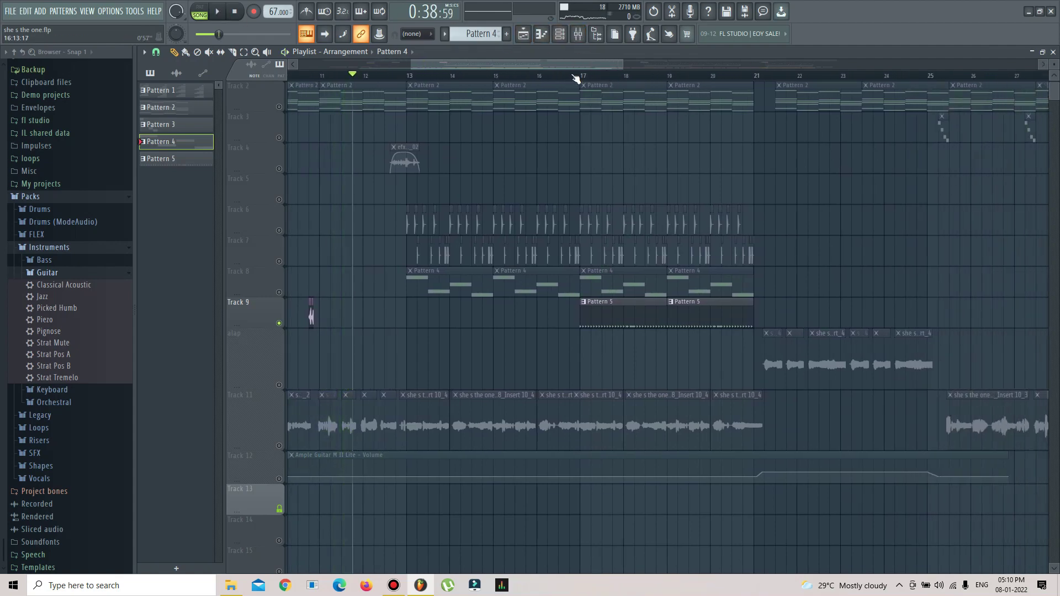
{"action": "scroll", "coordinate": [649, 79], "scroll_direction": "up", "scroll_amount": 2}
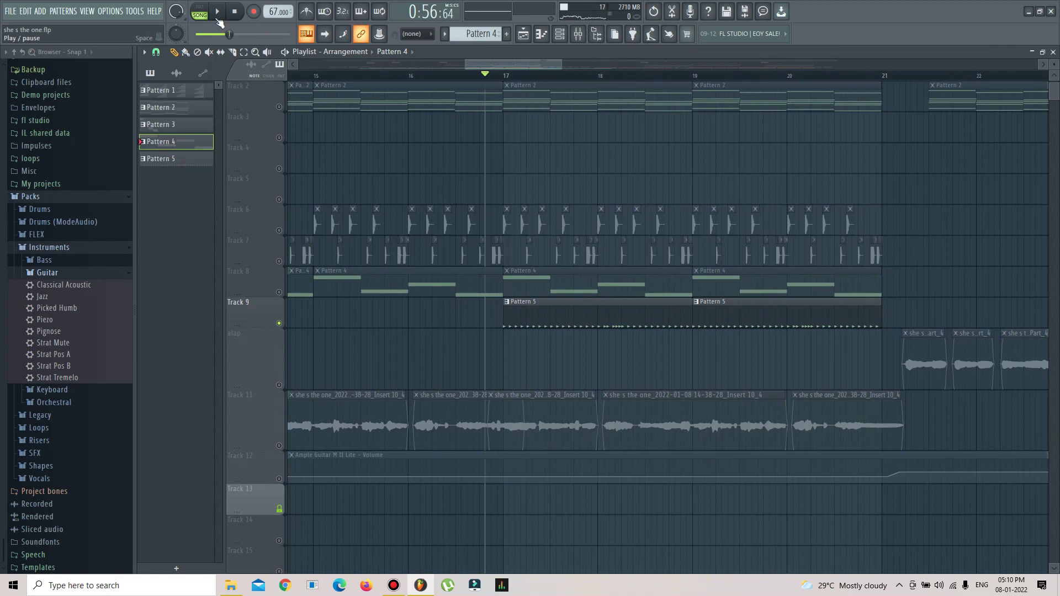
{"action": "double_click", "coordinate": [598, 318]}
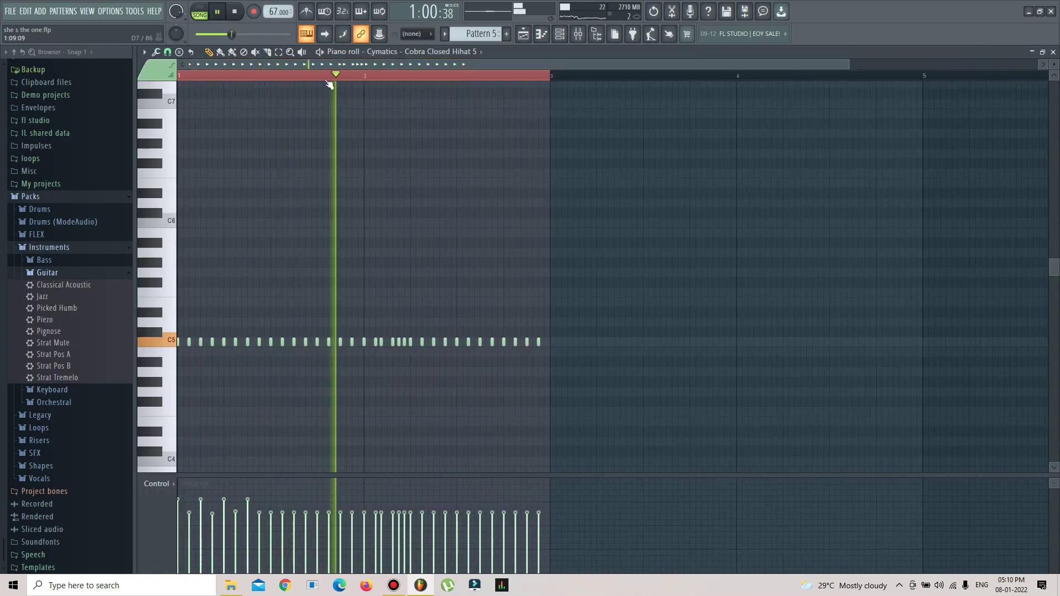
- Follow Pattern 5's closed hihat notes and velocities up close in the piano roll during playback
{"action": "scroll", "coordinate": [380, 81], "scroll_direction": "up", "scroll_amount": 3}
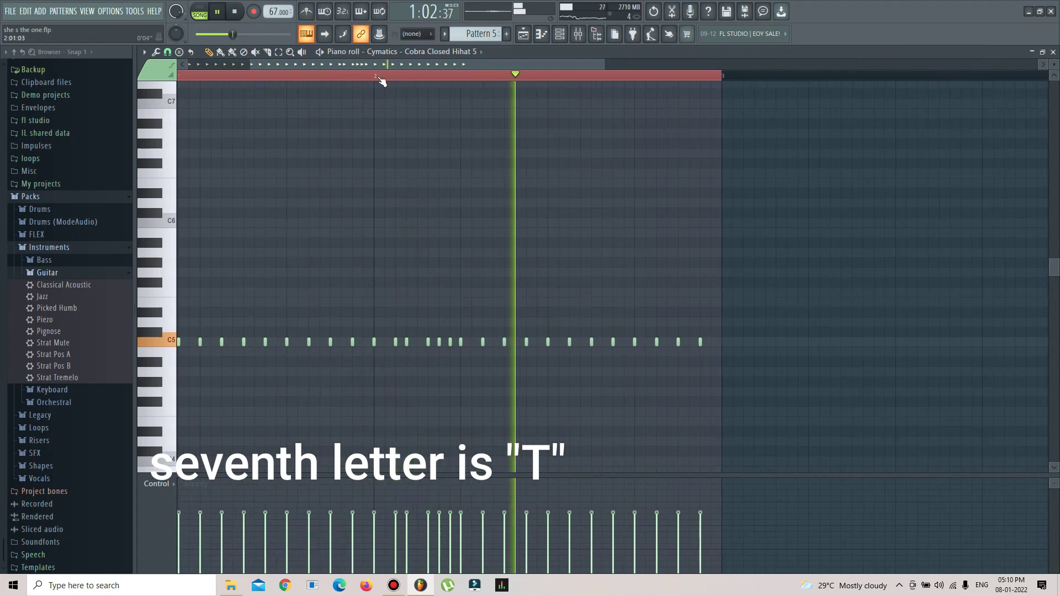
{"action": "scroll", "coordinate": [380, 81], "scroll_direction": "up", "scroll_amount": 1}
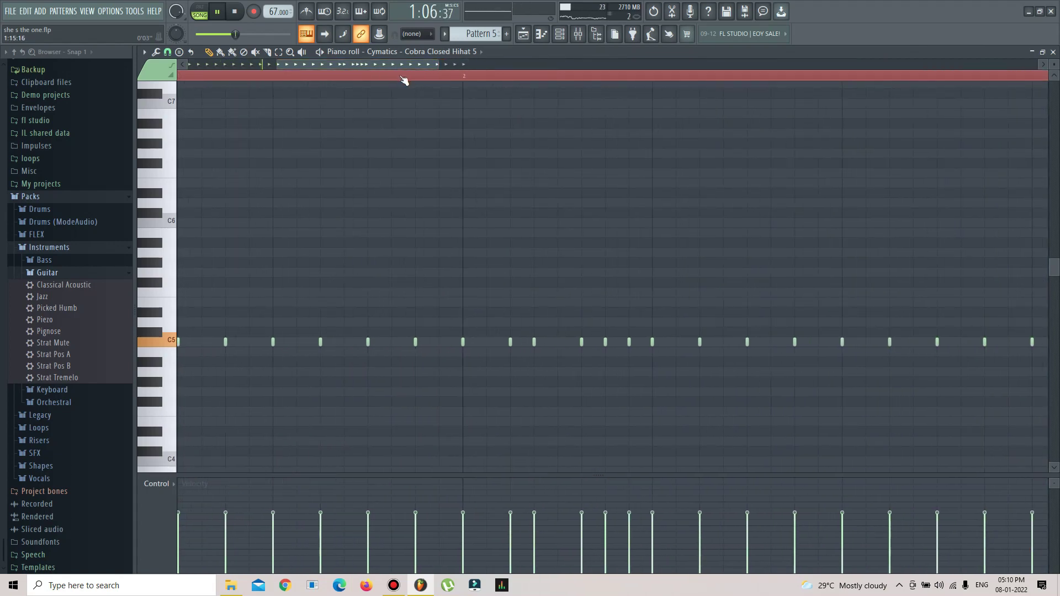
{"action": "scroll", "coordinate": [403, 80], "scroll_direction": "down", "scroll_amount": 3}
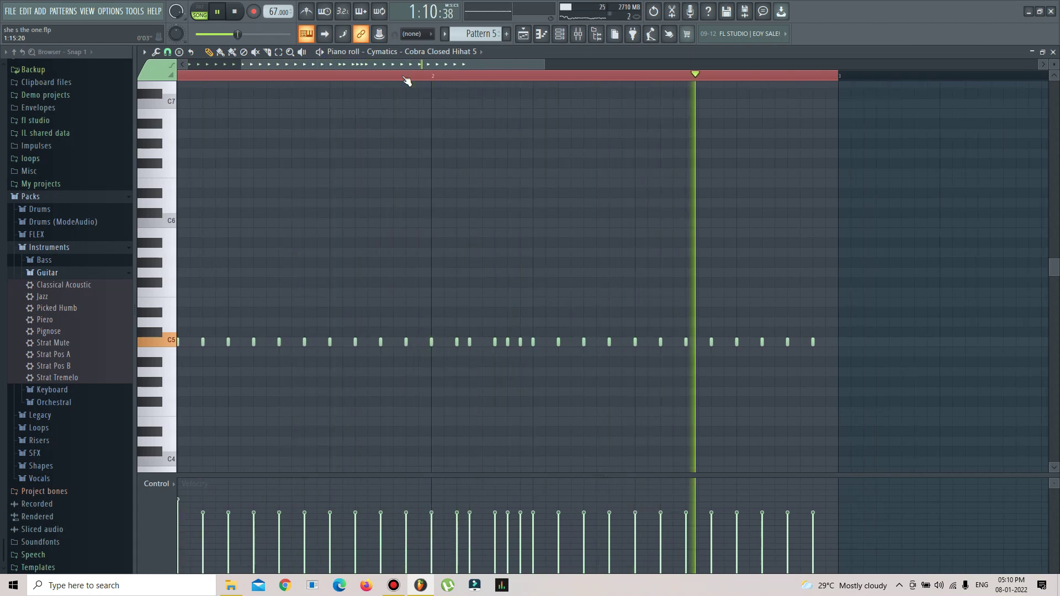
- Return to the playlist's full arrangement, solo the alap track and play it from early in bar 3
{"action": "left_click", "coordinate": [524, 33]}
{"action": "scroll", "coordinate": [563, 83], "scroll_direction": "down", "scroll_amount": 8}
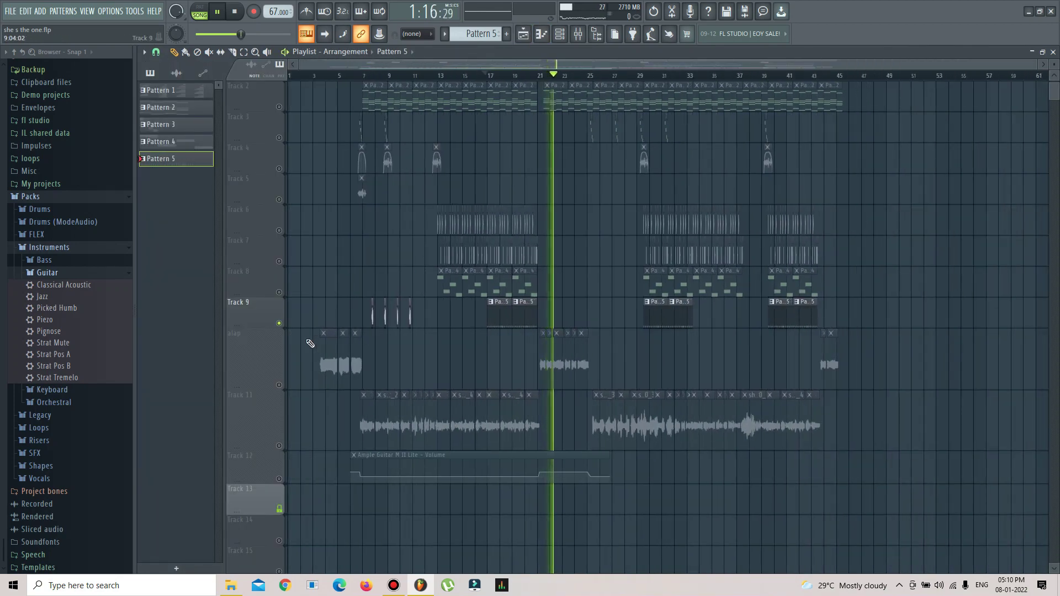
{"action": "left_click", "coordinate": [265, 365]}
{"action": "left_click", "coordinate": [320, 76]}
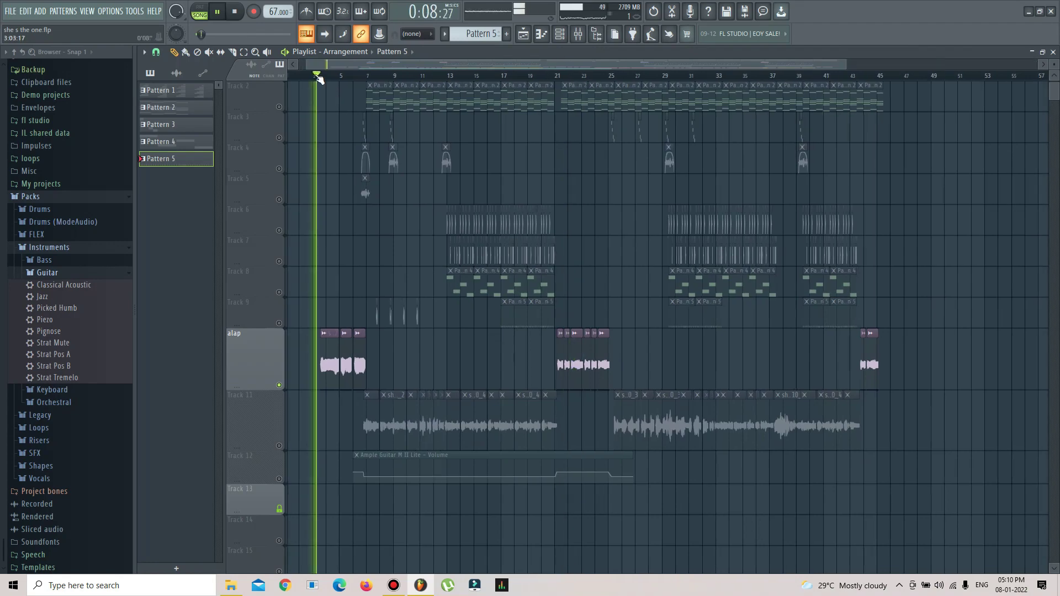
- Follow the alap track's first three audio clips up close through bar 6 during playback
{"action": "scroll", "coordinate": [320, 77], "scroll_direction": "up", "scroll_amount": 5}
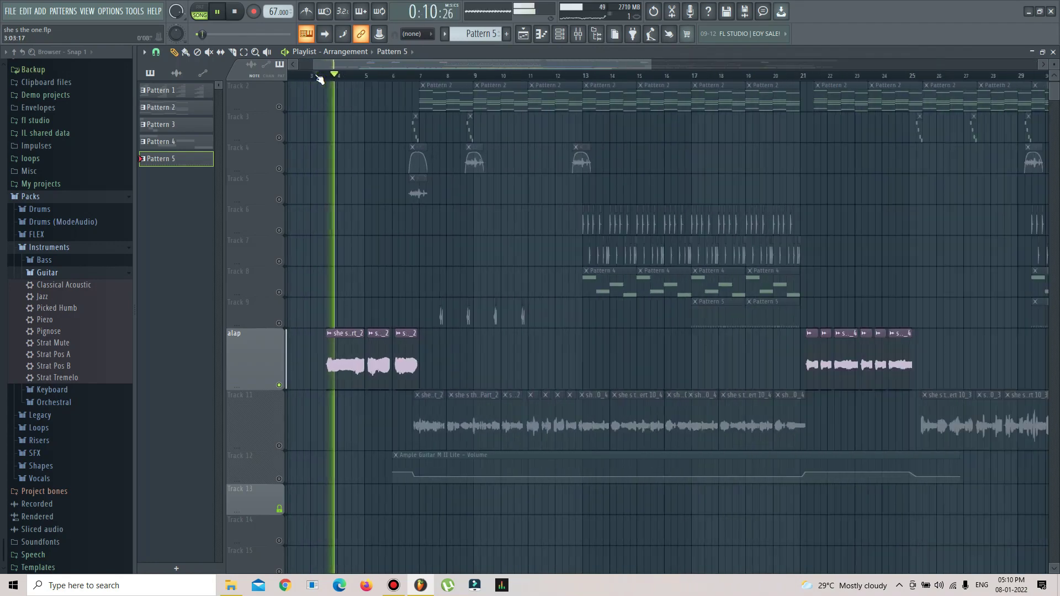
{"action": "scroll", "coordinate": [319, 77], "scroll_direction": "down", "scroll_amount": 3}
{"action": "scroll", "coordinate": [319, 78], "scroll_direction": "up", "scroll_amount": 5}
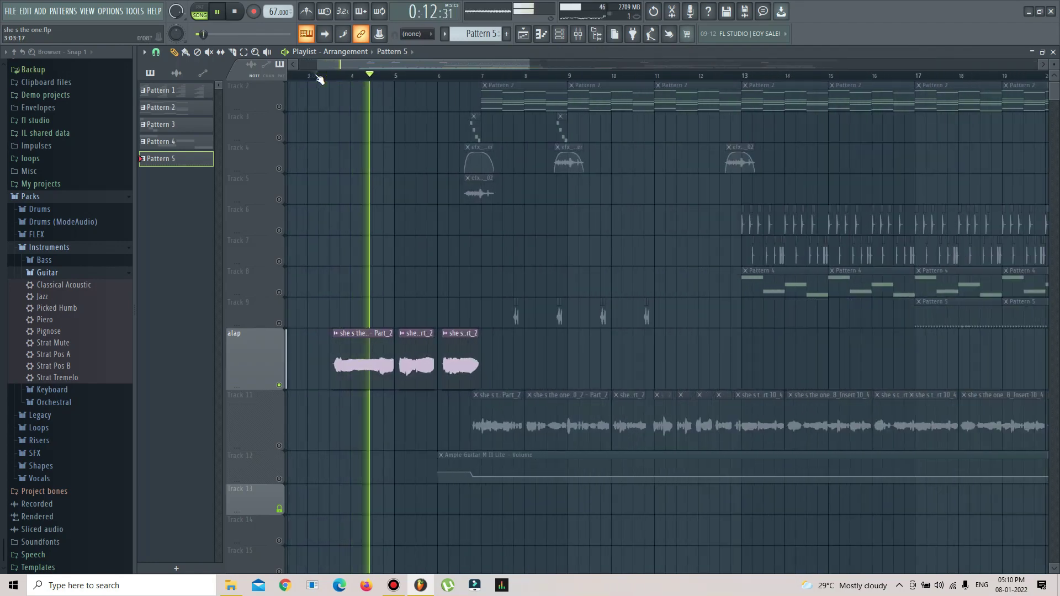
{"action": "scroll", "coordinate": [320, 79], "scroll_direction": "up", "scroll_amount": 2}
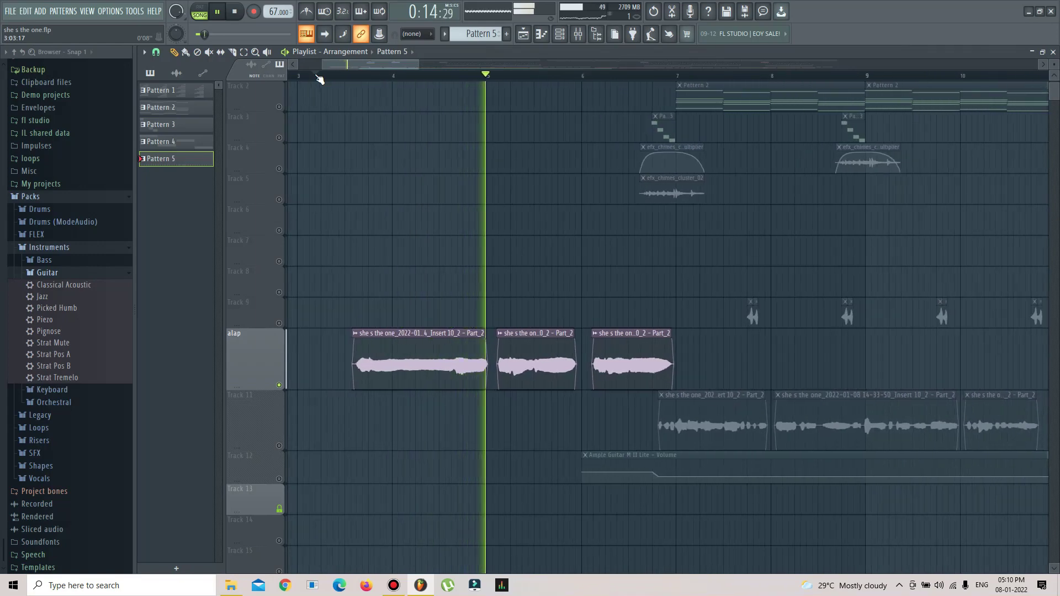
{"action": "scroll", "coordinate": [319, 79], "scroll_direction": "down", "scroll_amount": 4}
{"action": "scroll", "coordinate": [320, 79], "scroll_direction": "down", "scroll_amount": 3}
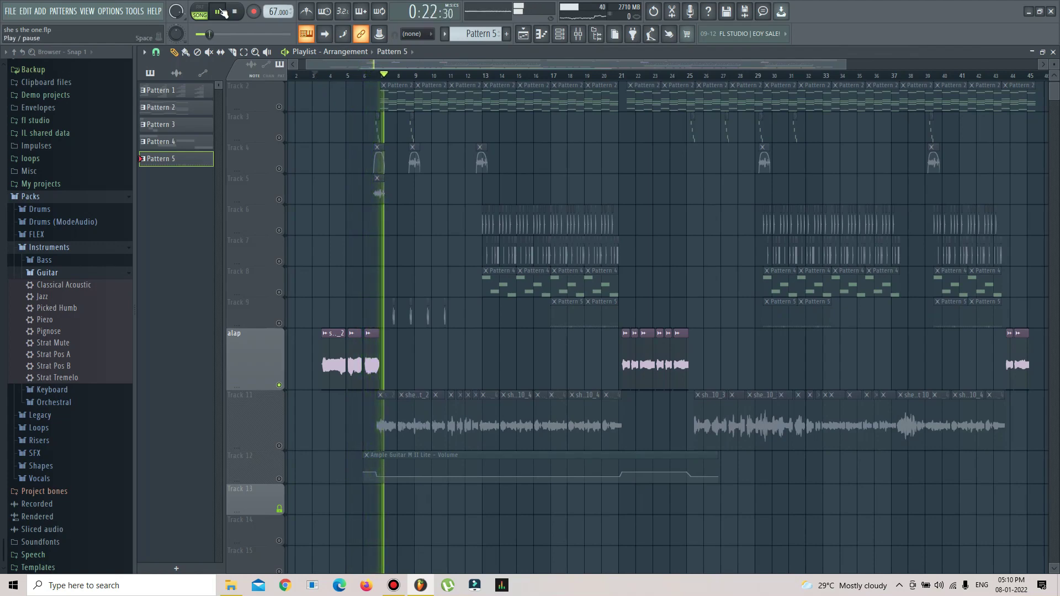
- Solo Track 11, play its audio clips across the arrangement and stop playback
{"action": "left_click", "coordinate": [282, 448]}
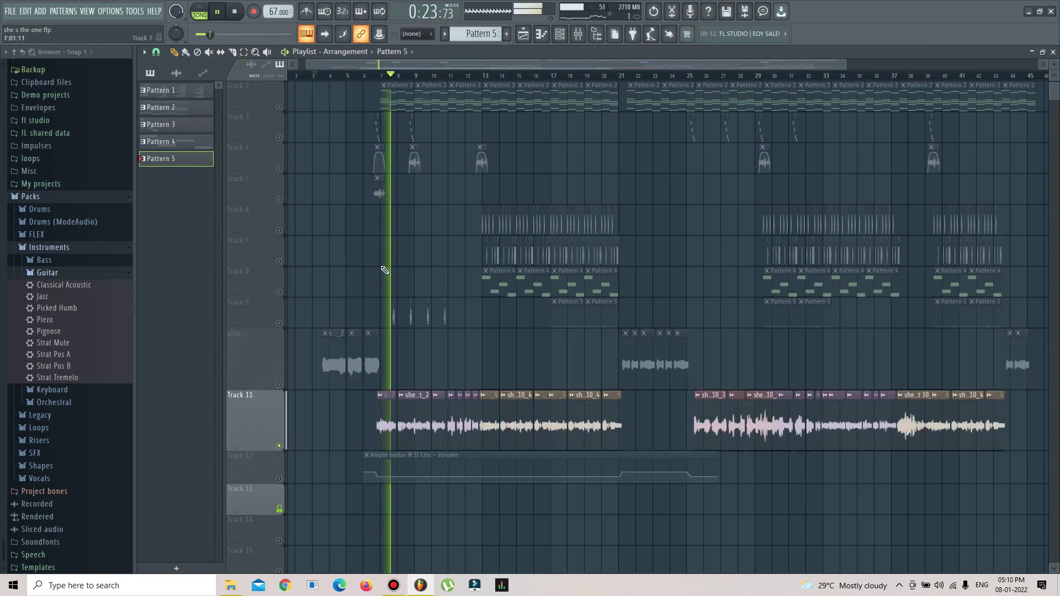
{"action": "scroll", "coordinate": [504, 76], "scroll_direction": "down", "scroll_amount": 2}
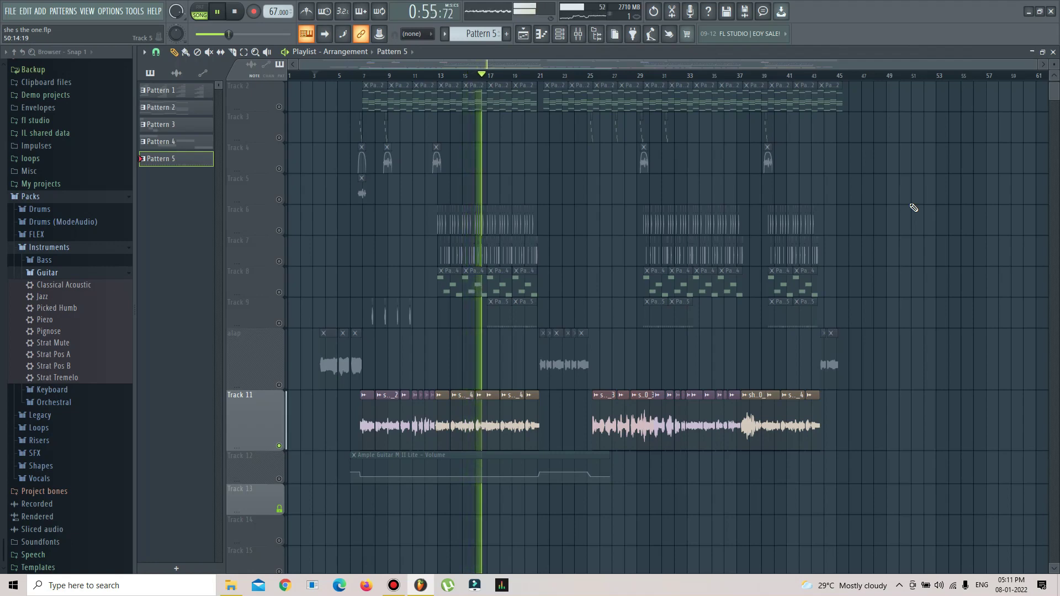
{"action": "key", "text": "space"}
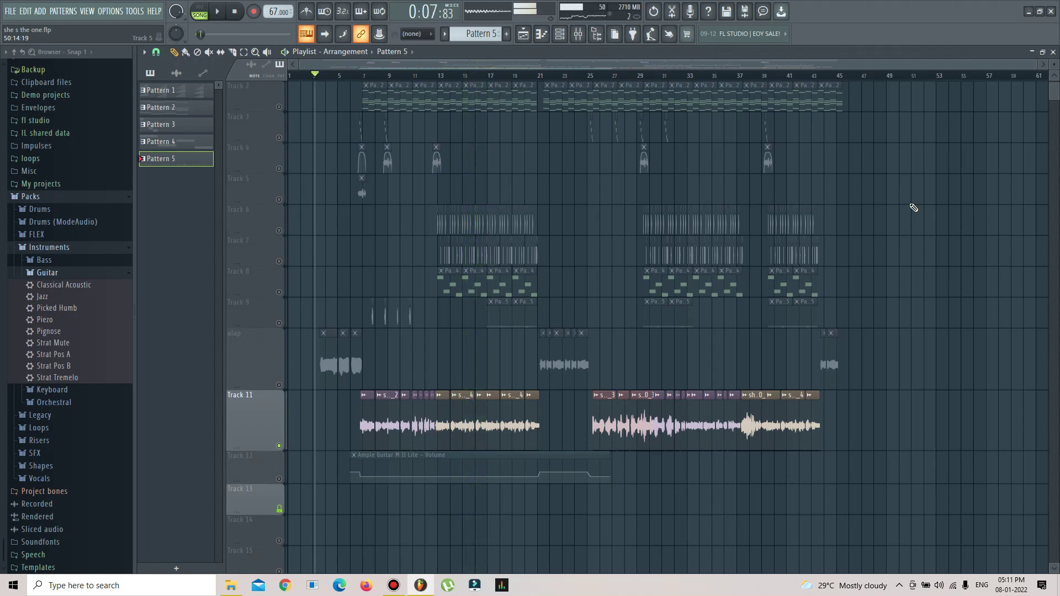
- Turn all the playlist tracks back on and play the full song from early in bar 2
{"action": "scroll", "coordinate": [913, 208], "scroll_direction": "up", "scroll_amount": 1}
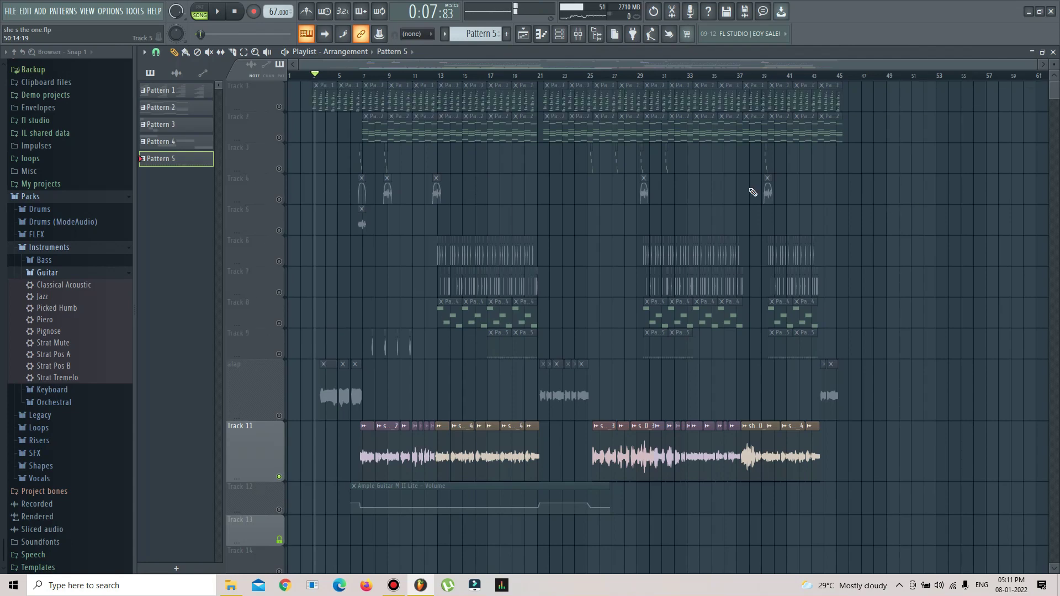
{"action": "left_click", "coordinate": [279, 106]}
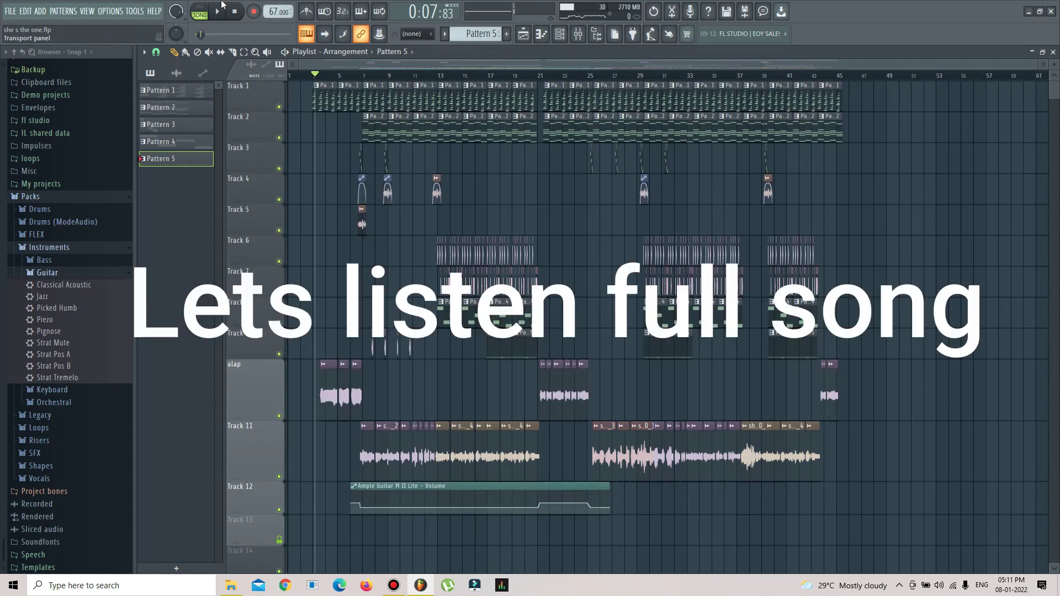
{"action": "left_click", "coordinate": [306, 75]}
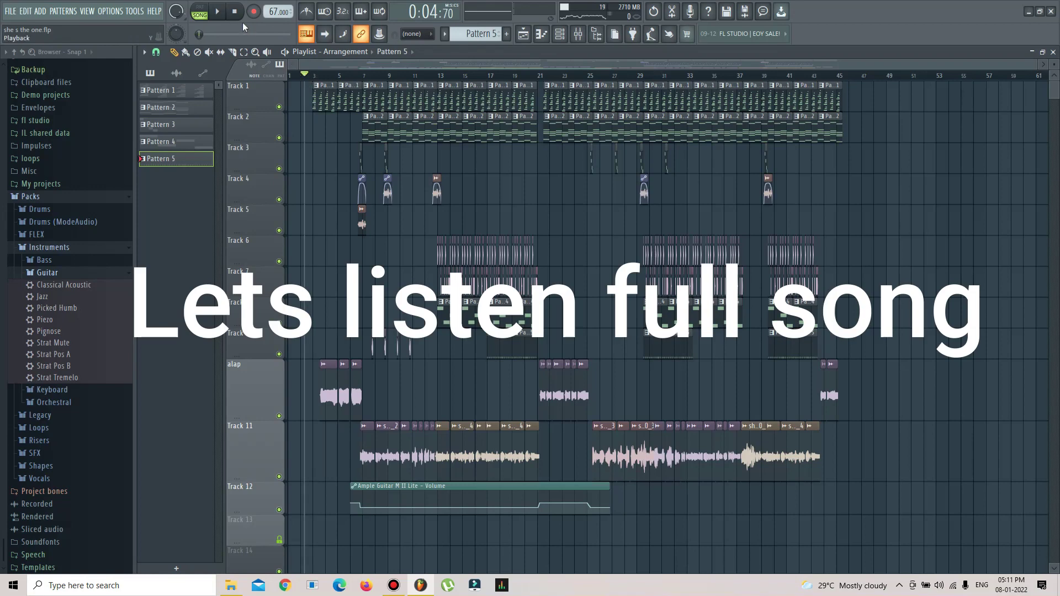
{"action": "left_click", "coordinate": [219, 13]}
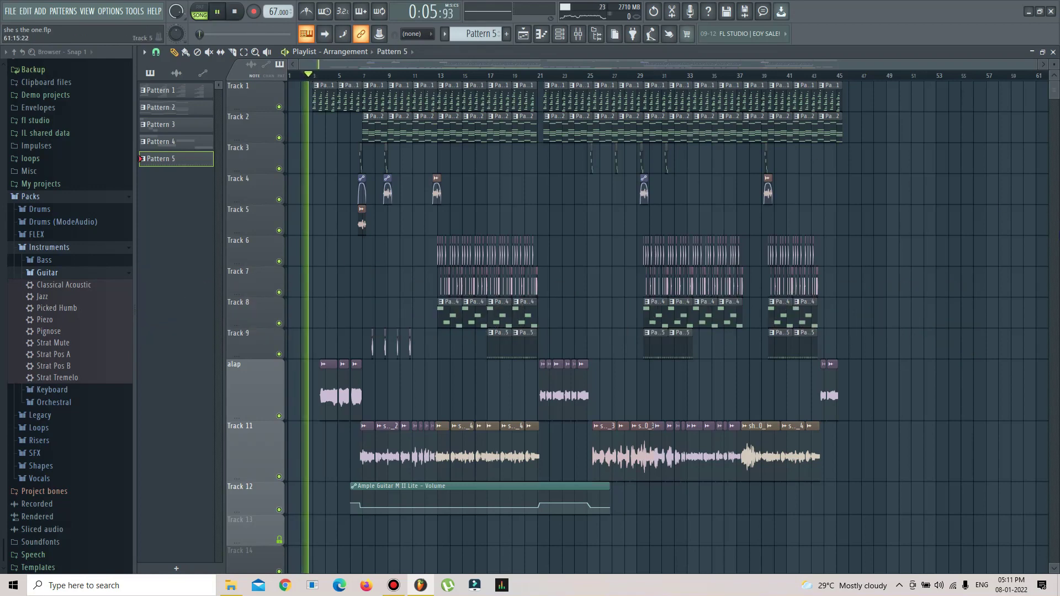